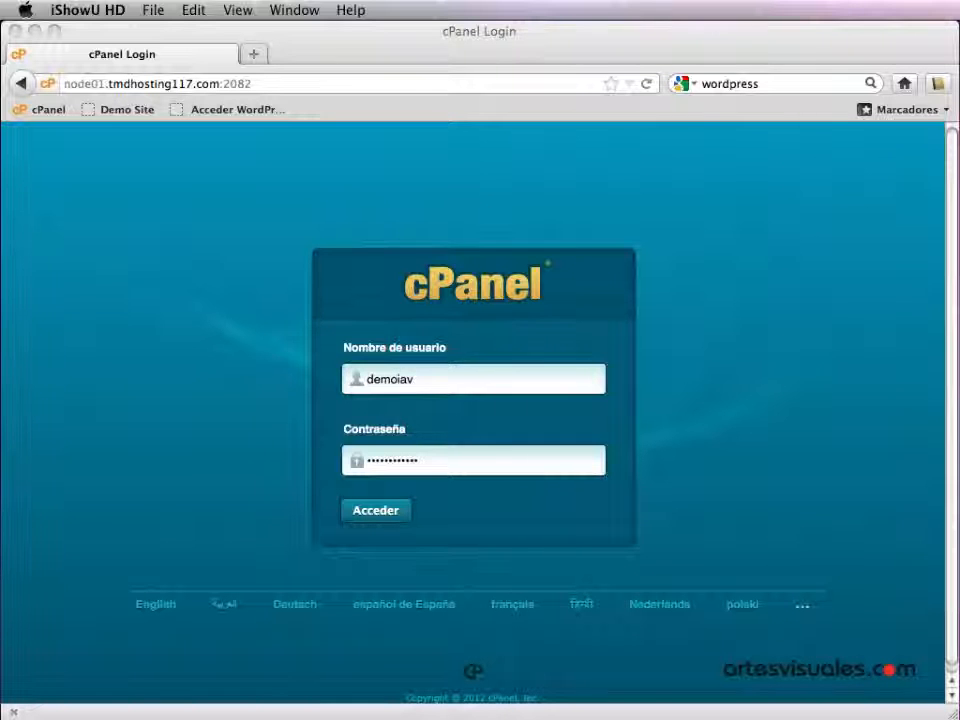
- Bring the datos-instalacion.txt note in TextEdit to the front over the cPanel login page
key(super+Tab)
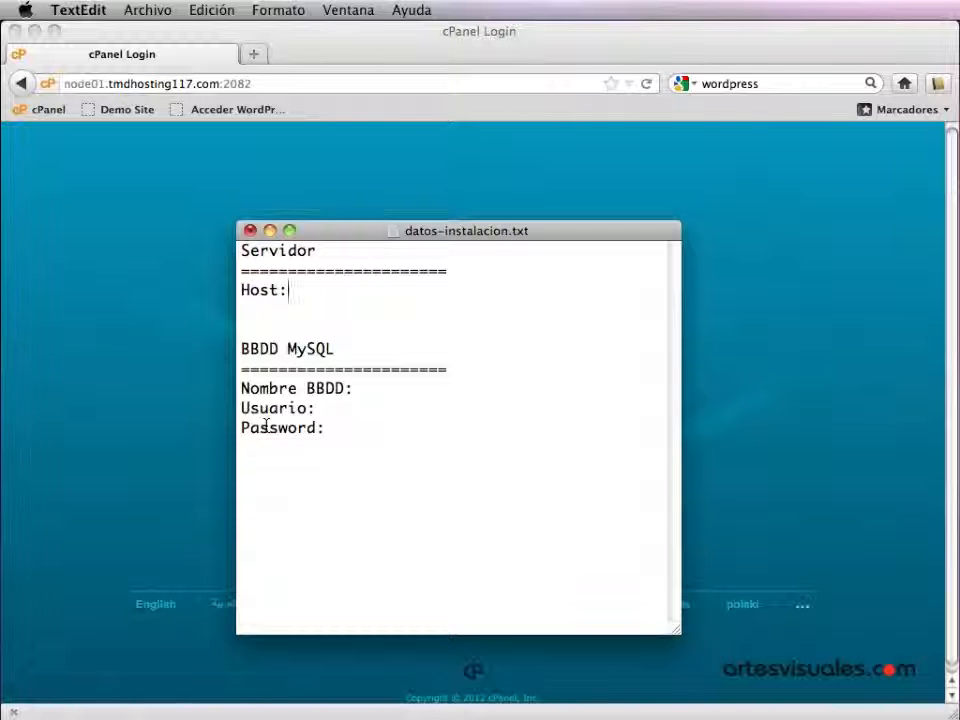
- Go over the blank Host, Nombre BBDD, Usuario and Password entries, then return to the cPanel login
double_click(268, 290)
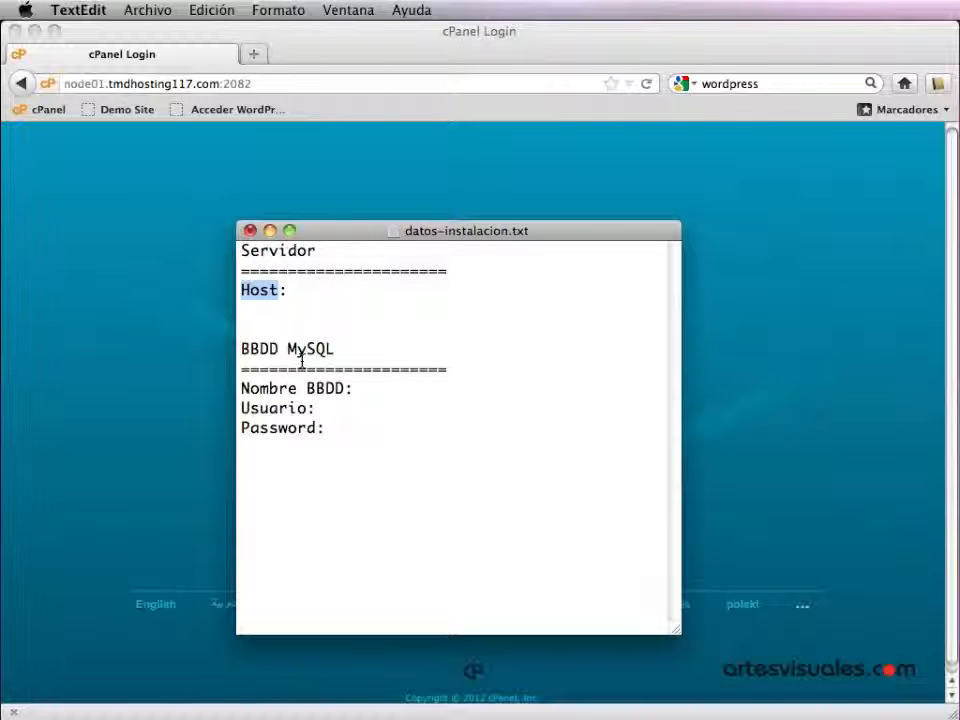
drag(343, 389, 242, 387)
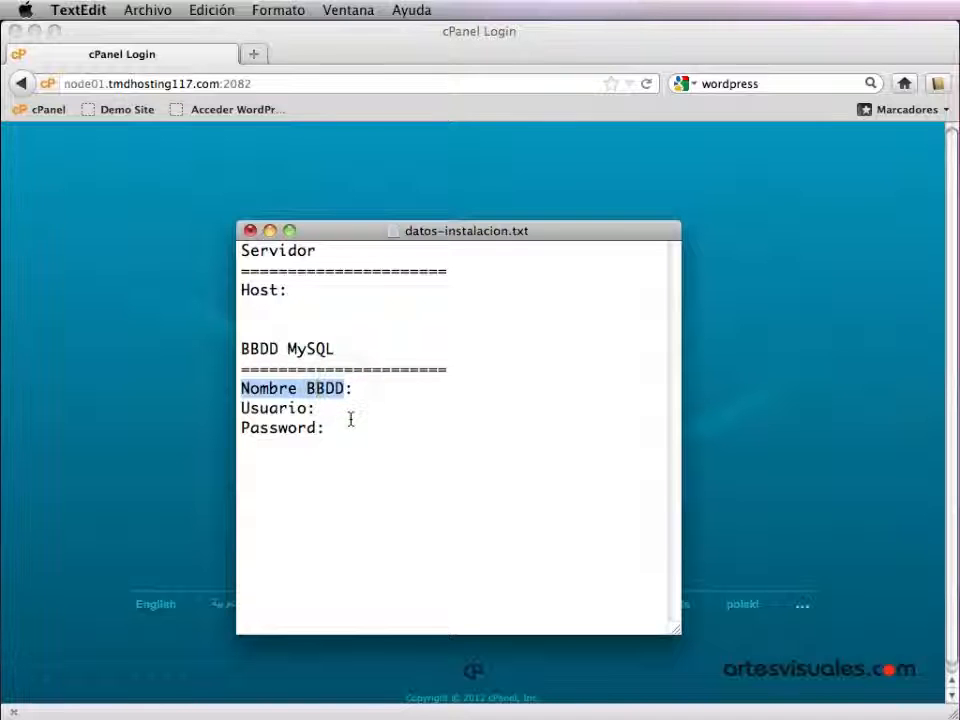
drag(310, 408, 242, 409)
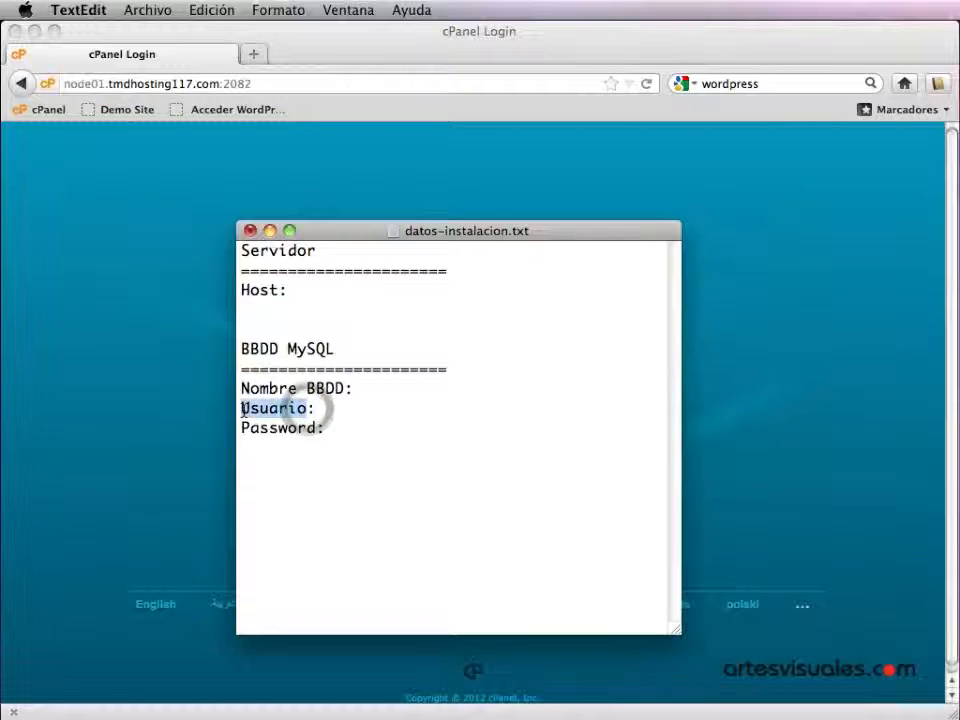
click(316, 428)
double_click(316, 428)
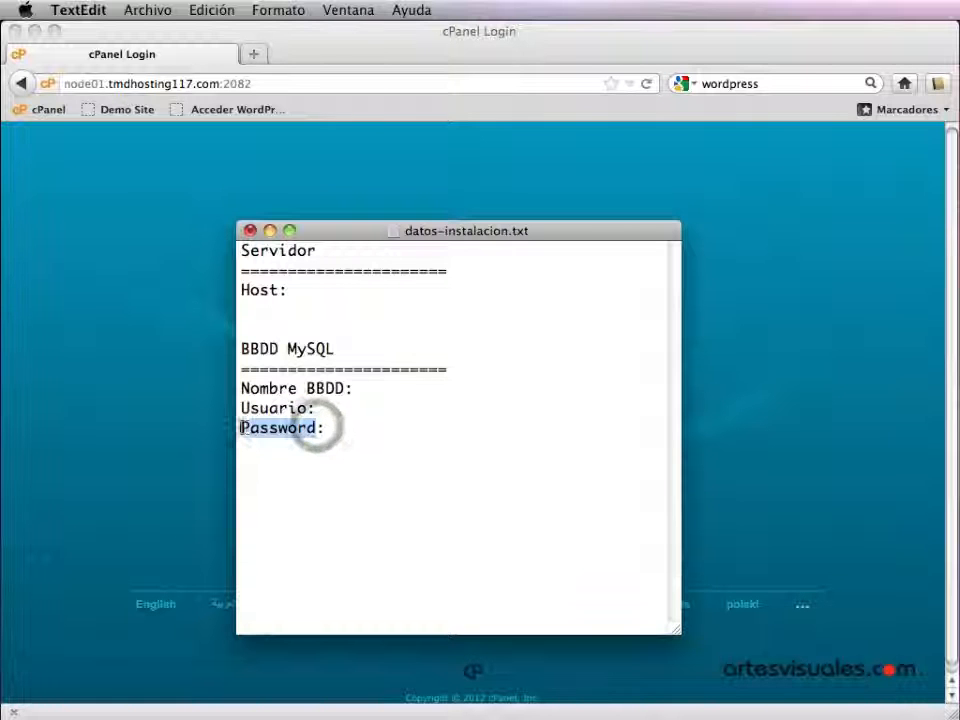
click(697, 440)
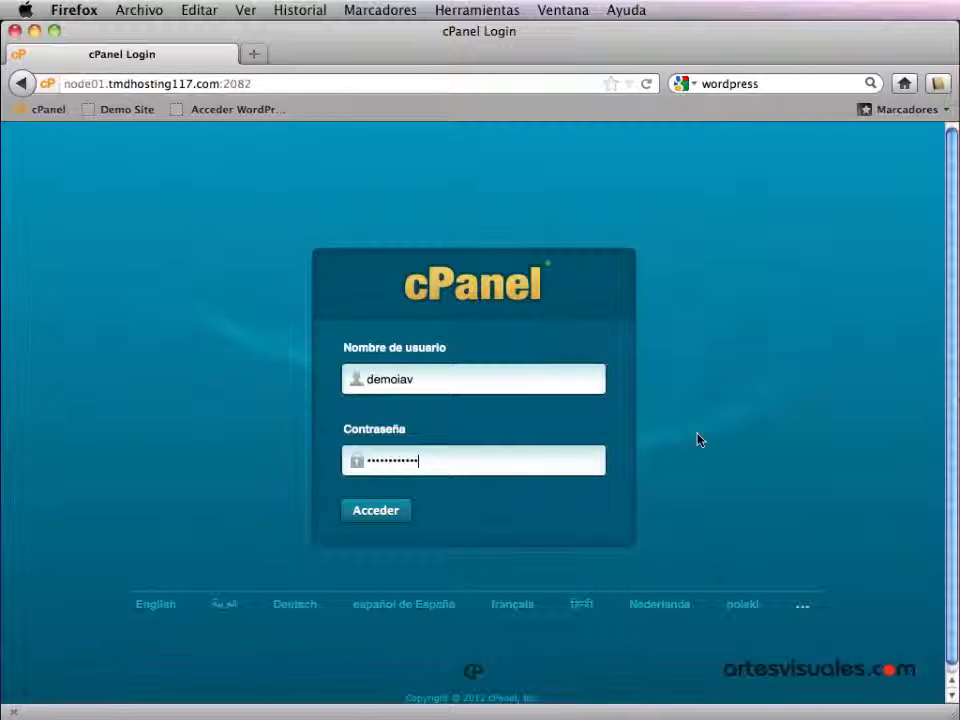
- Log in to cPanel, dismiss the remember-password prompt, and open MySQL Bases de Datos
click(370, 523)
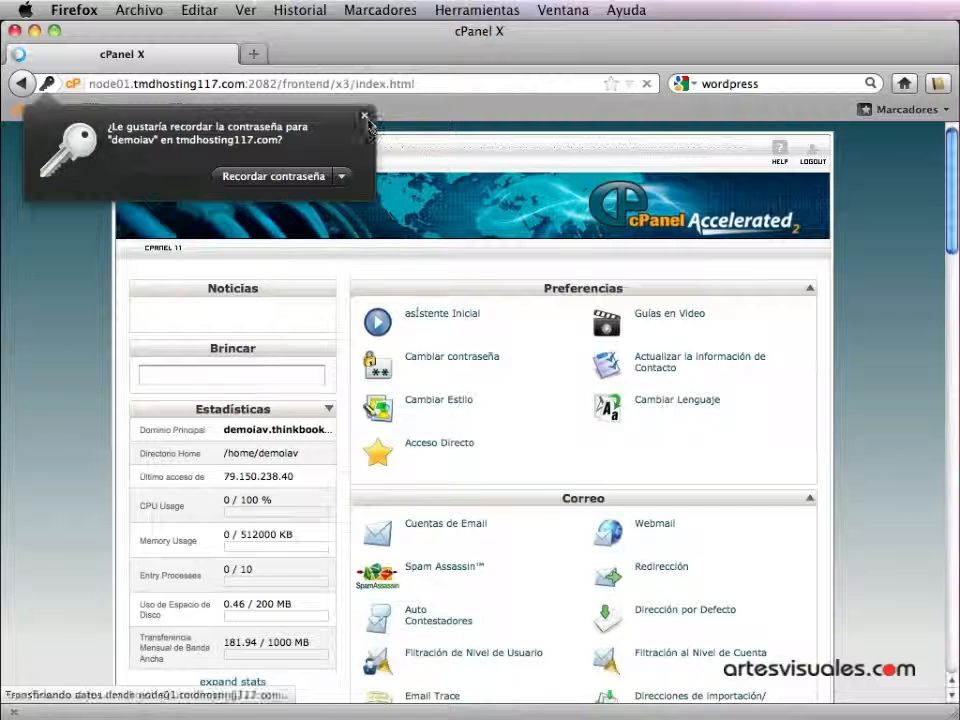
click(364, 116)
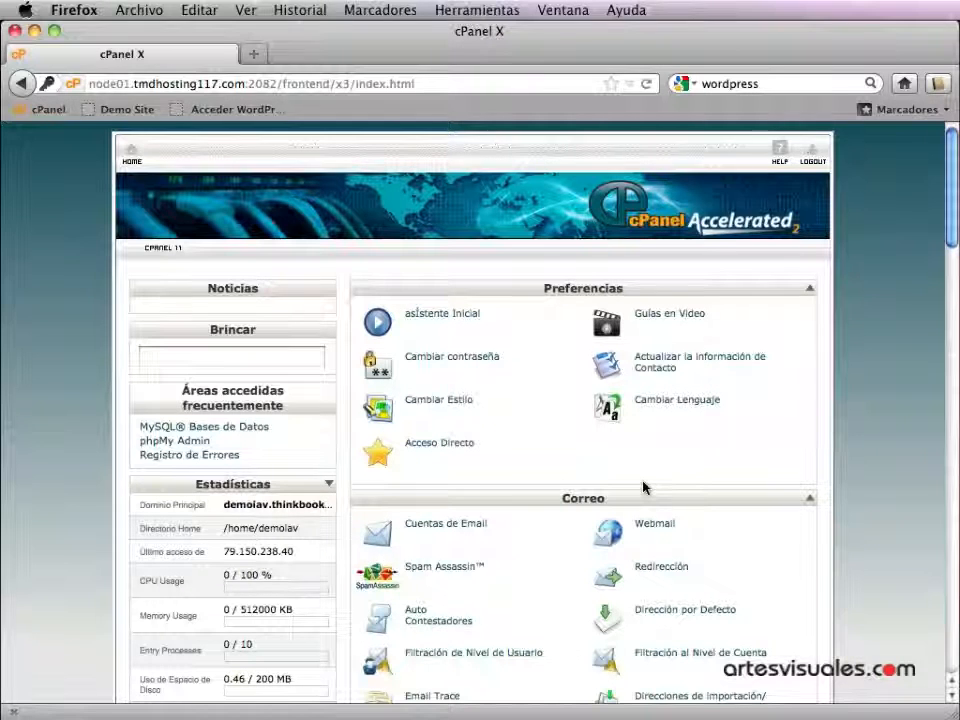
scroll(643, 487, down, 10)
scroll(643, 487, down, 10)
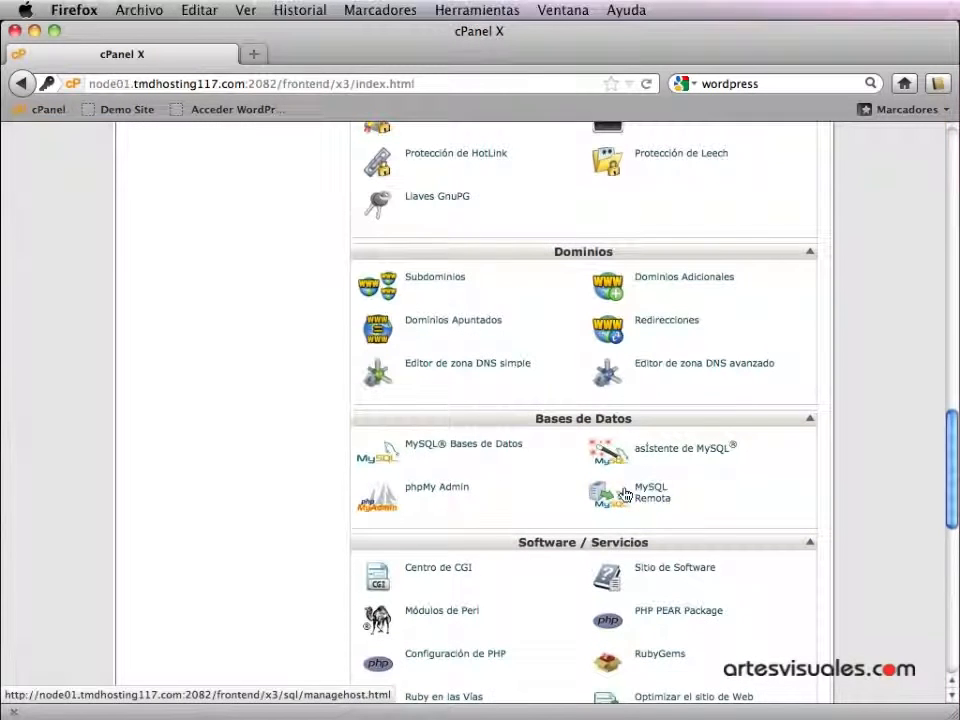
click(436, 450)
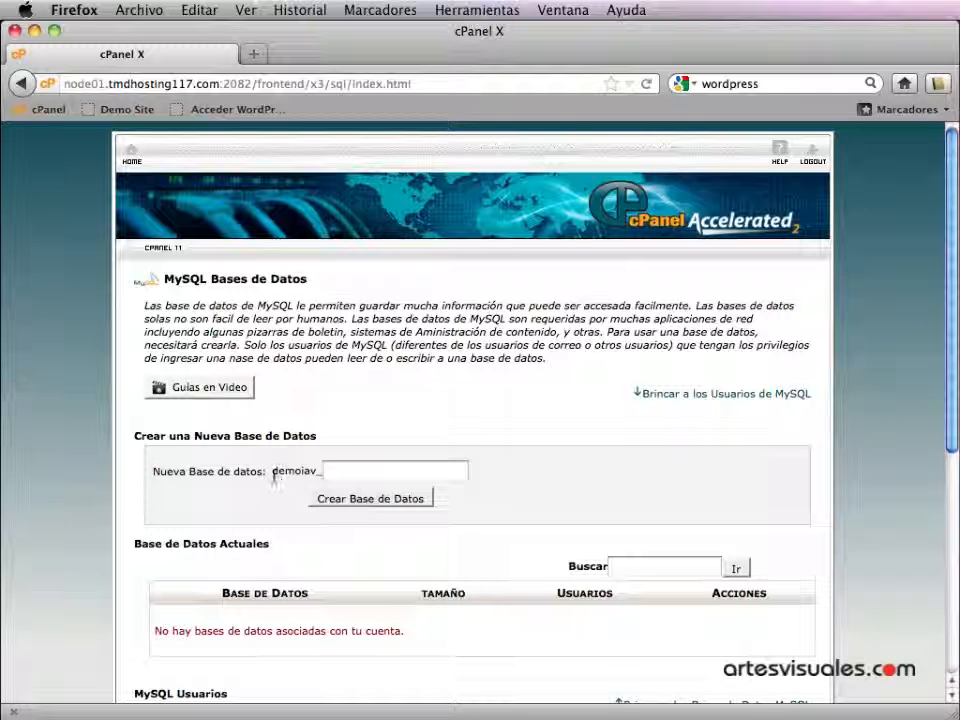
- Create a new database named wordpress under the demoiav_ prefix
drag(270, 472, 321, 471)
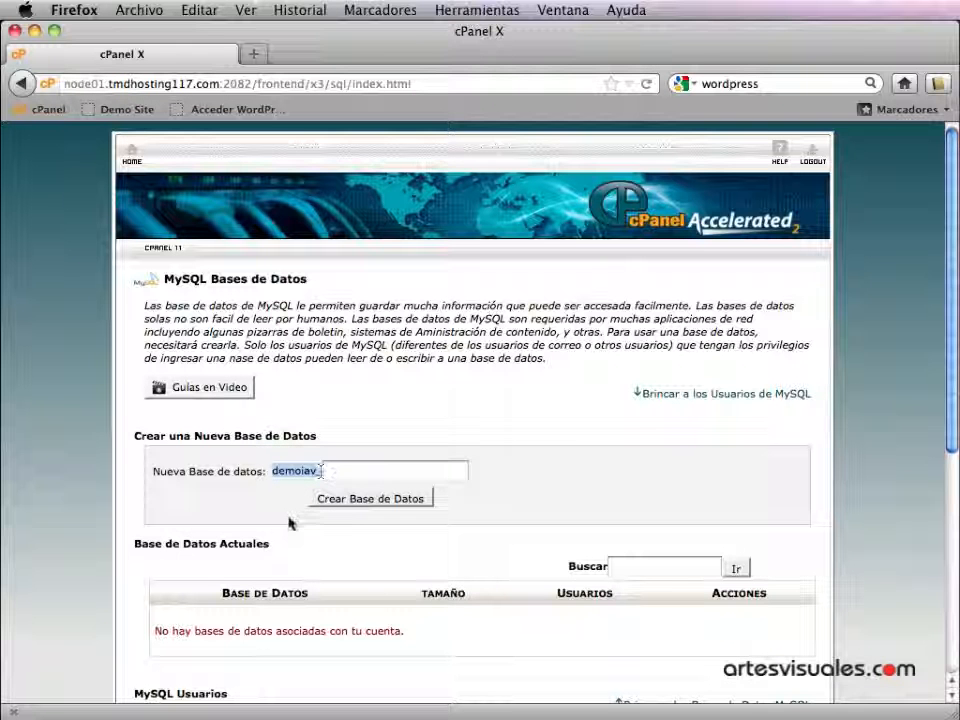
click(375, 474)
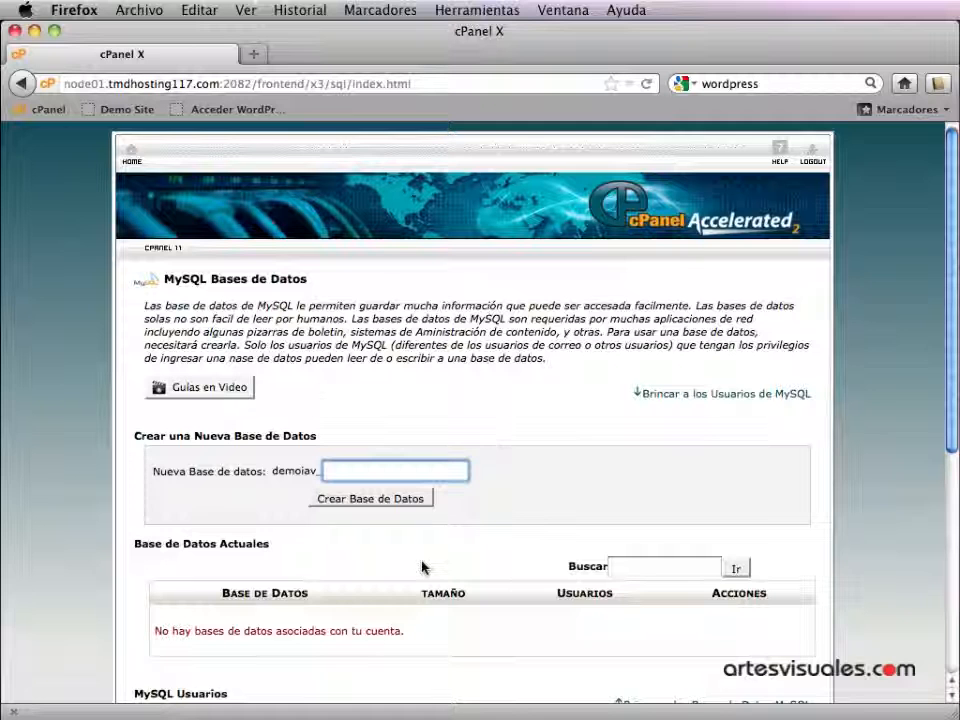
text(wordpress)
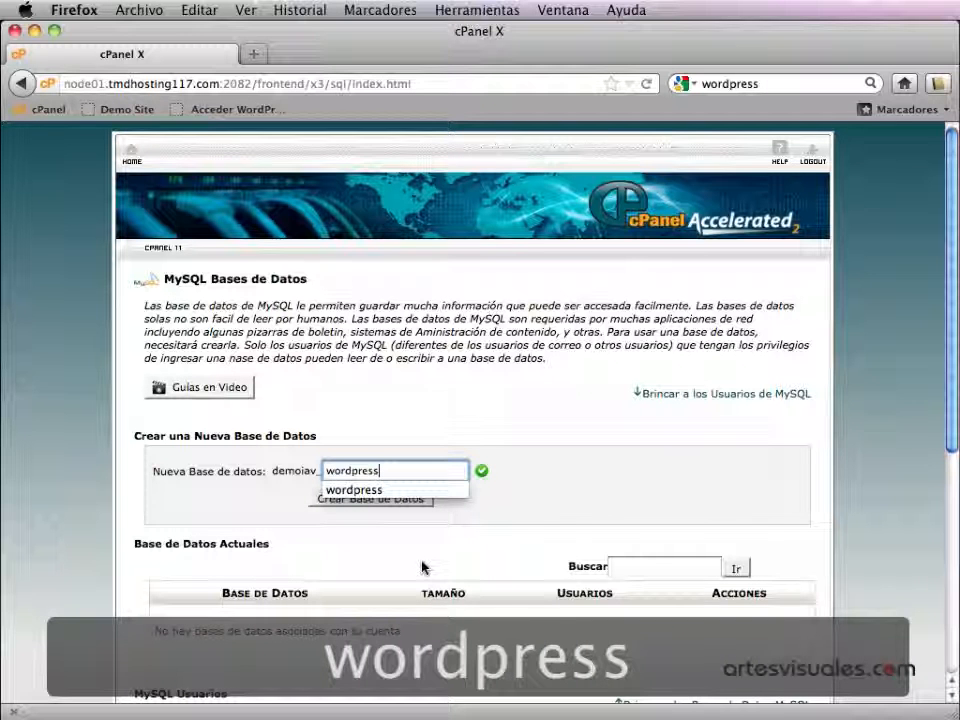
click(566, 500)
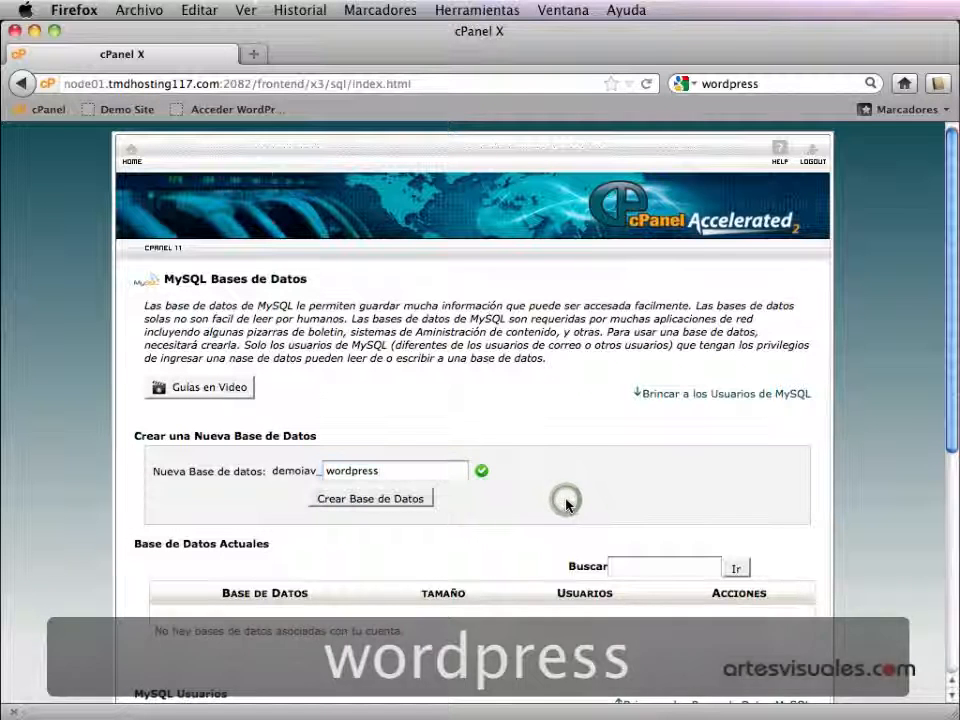
click(372, 498)
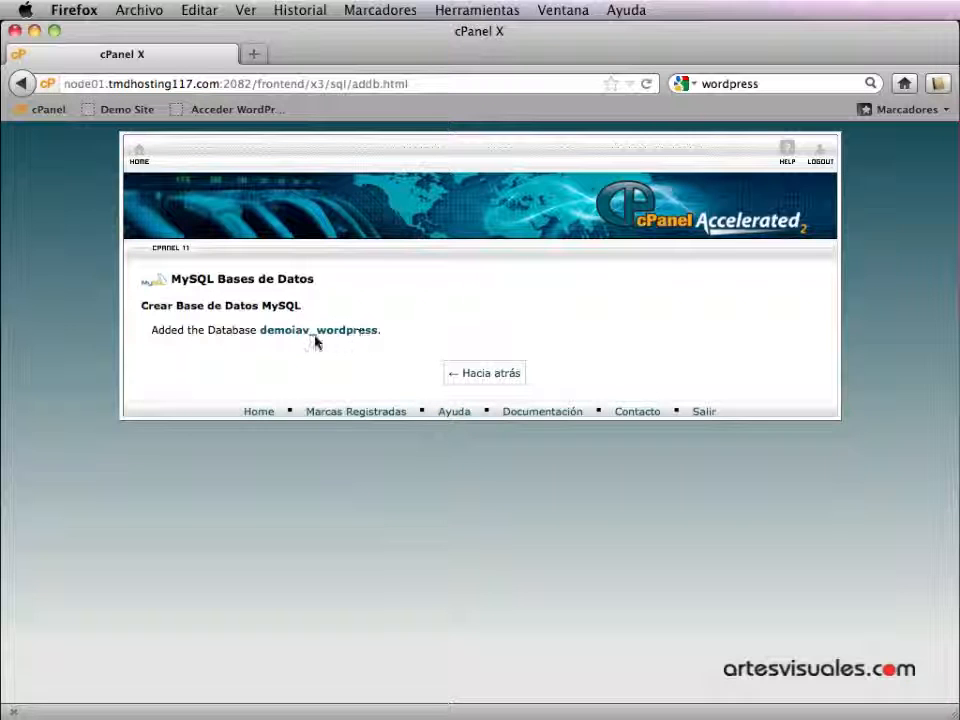
- Copy the full name demoiav_wordpress from the confirmation and switch to the notes
double_click(262, 330)
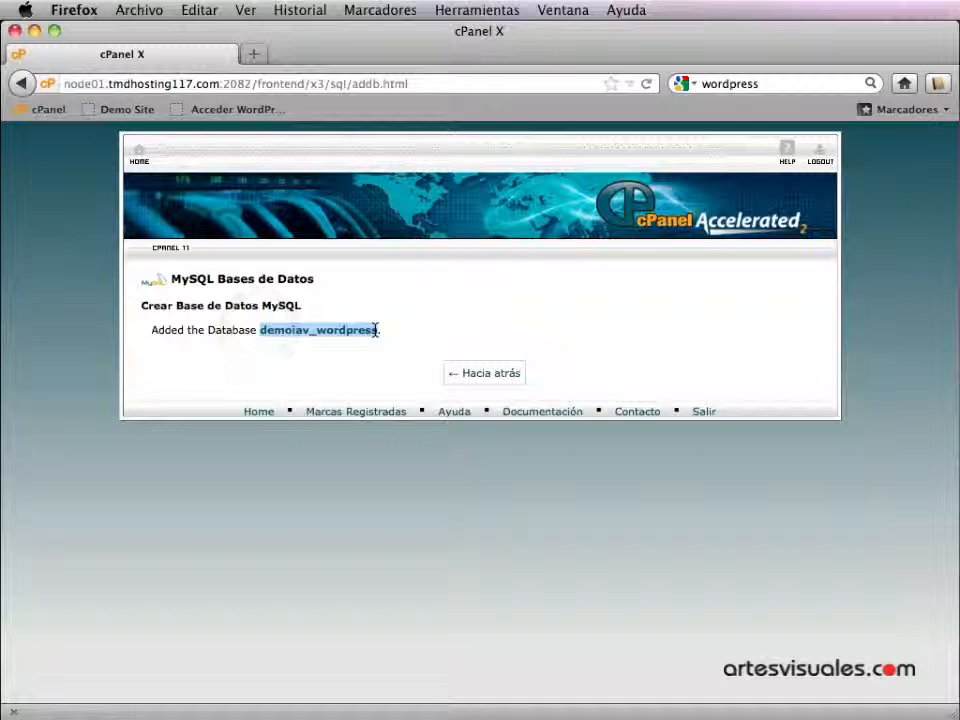
key(super+c)
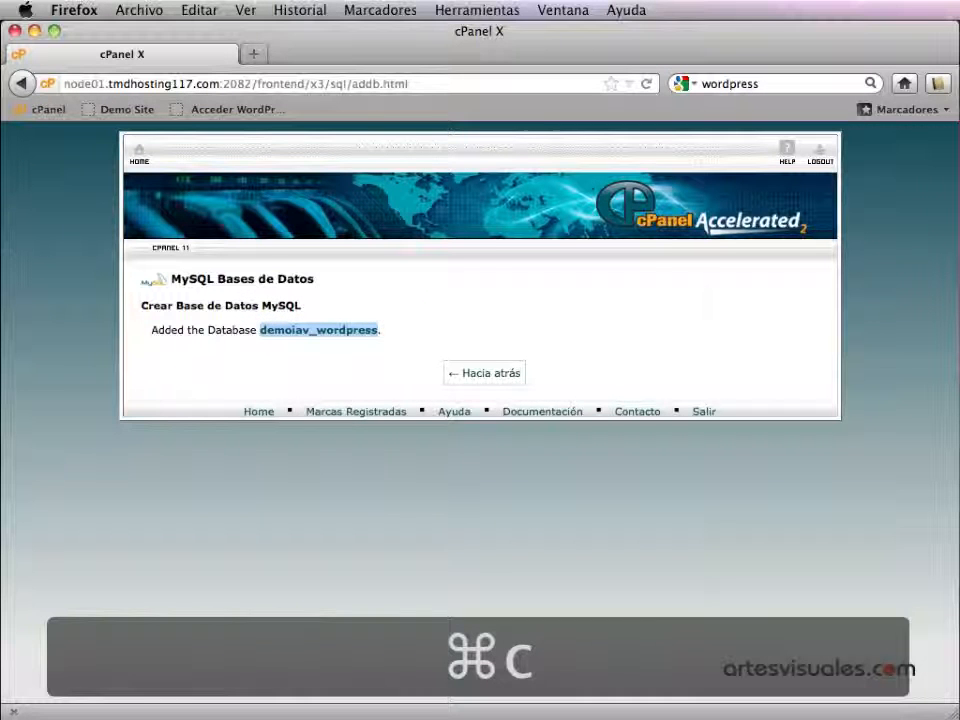
key(super+Tab)
click(293, 393)
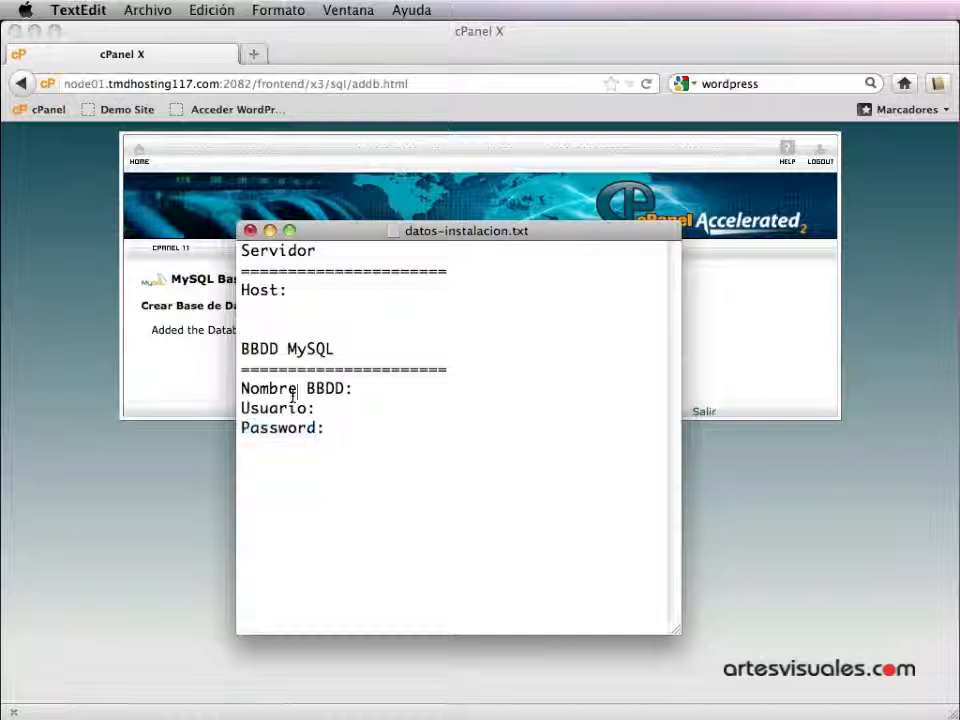
- Paste demoiav_wordpress after 'Nombre BBDD:' in the notes and return to cPanel's MySQL databases page
click(369, 391)
key(super+v)
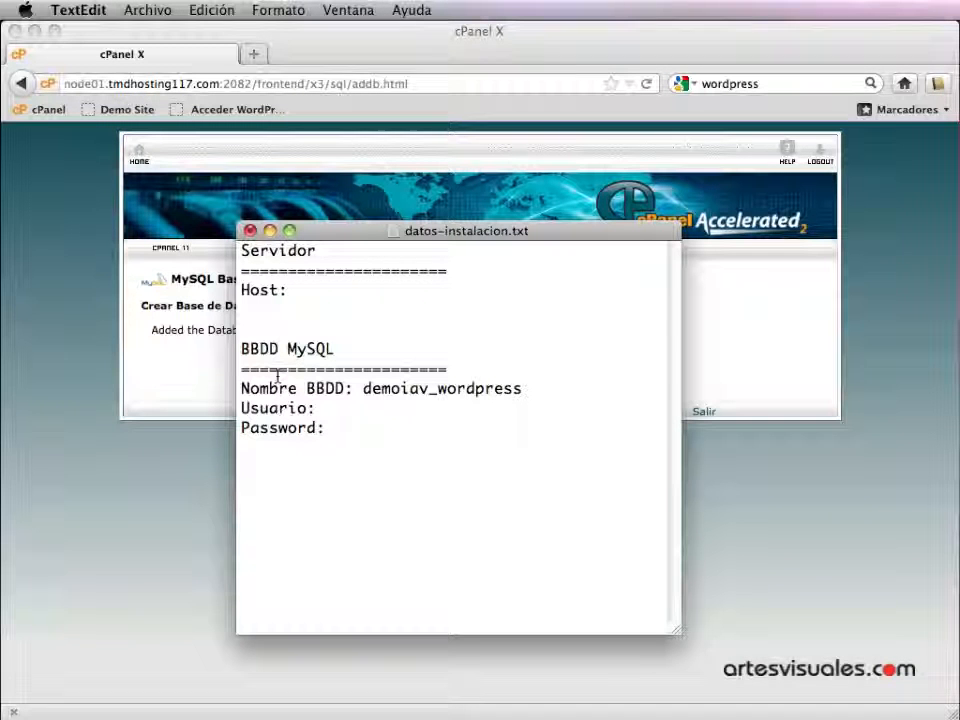
click(753, 482)
click(495, 377)
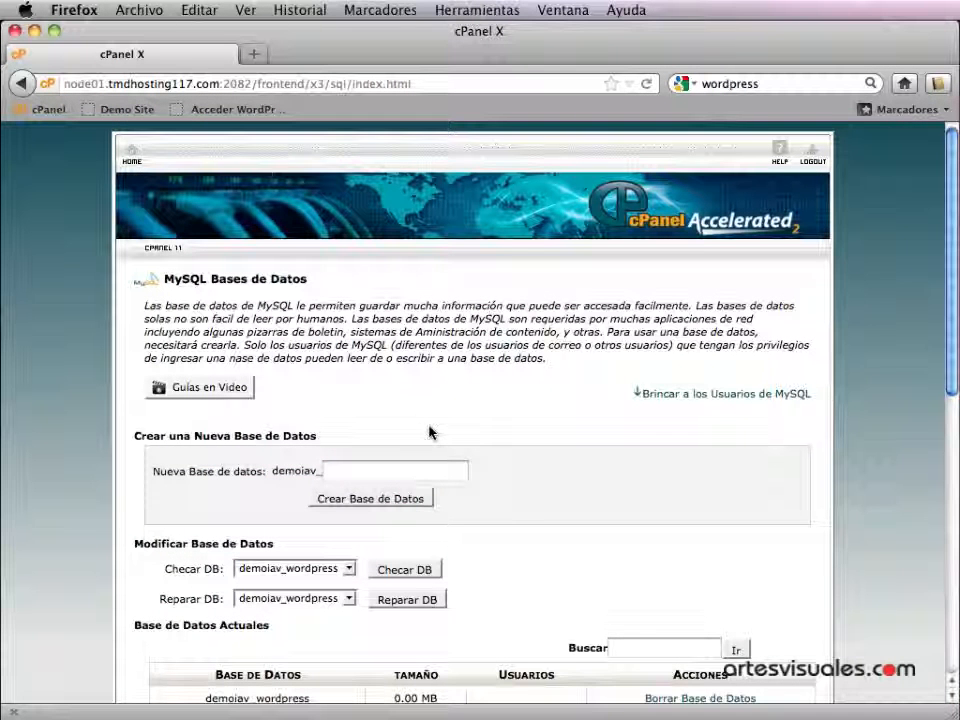
- Replace the MySQL user name with admin (demoiav_admin) and launch the password generator
scroll(430, 432, down, 5)
scroll(430, 432, down, 2)
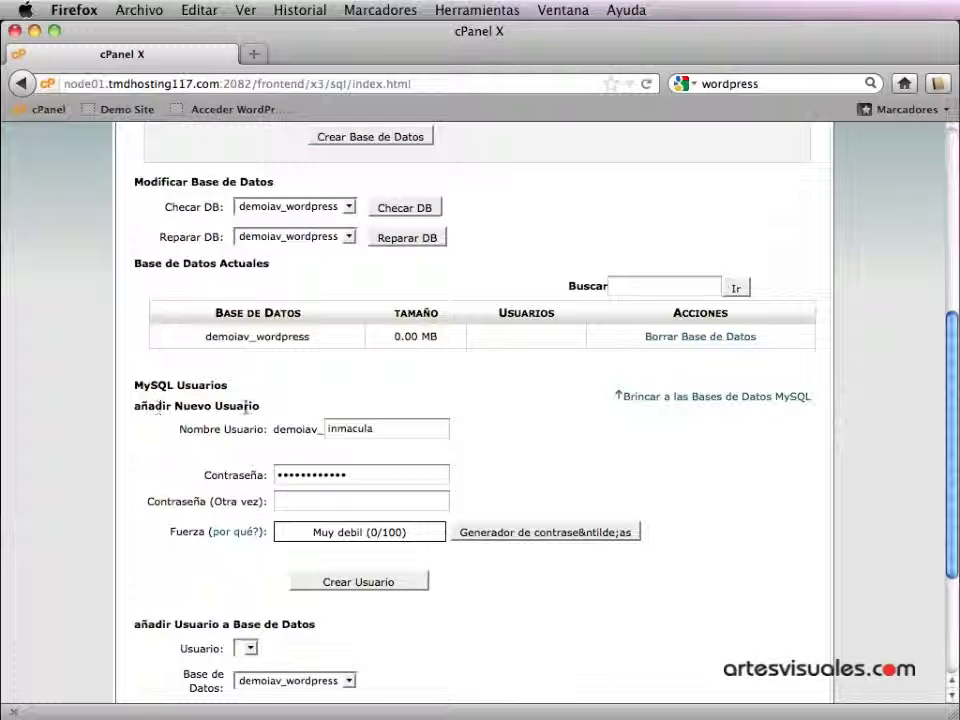
double_click(382, 430)
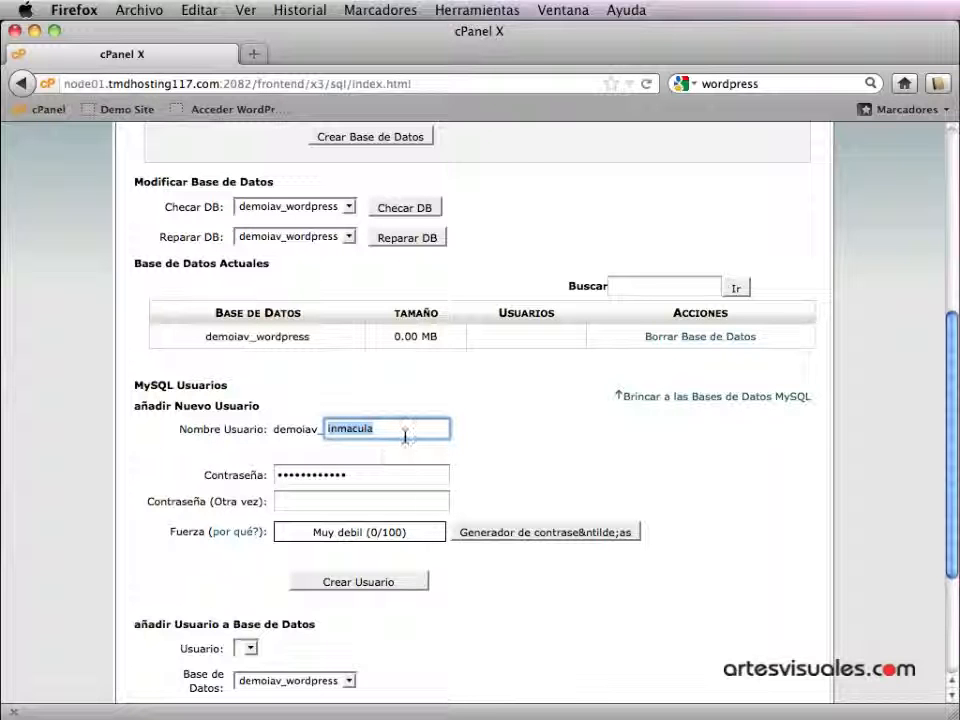
text(admin)
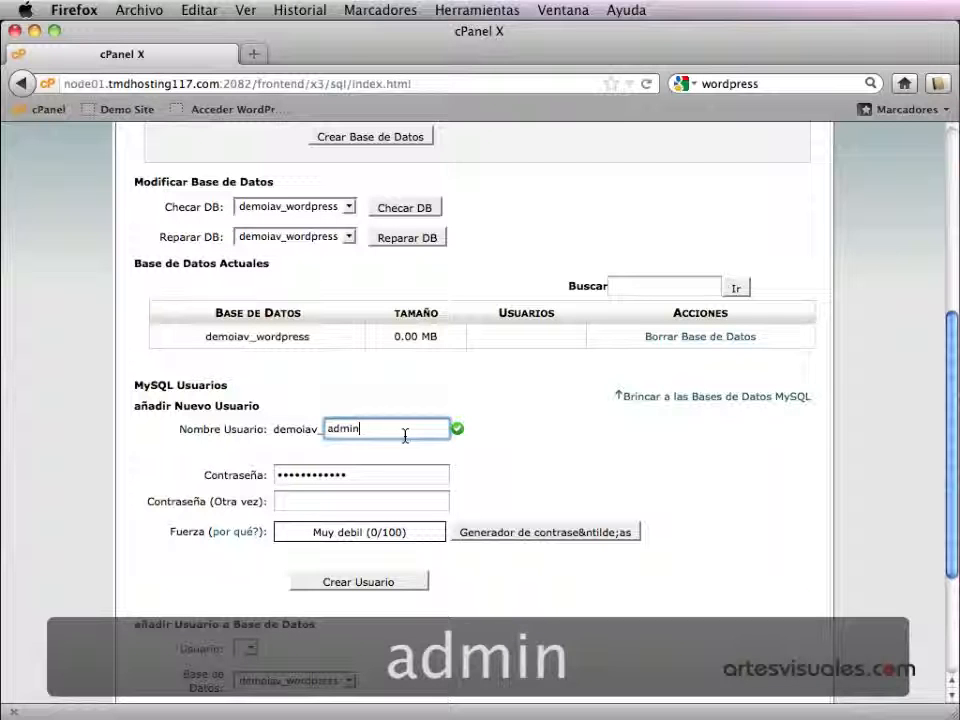
click(493, 477)
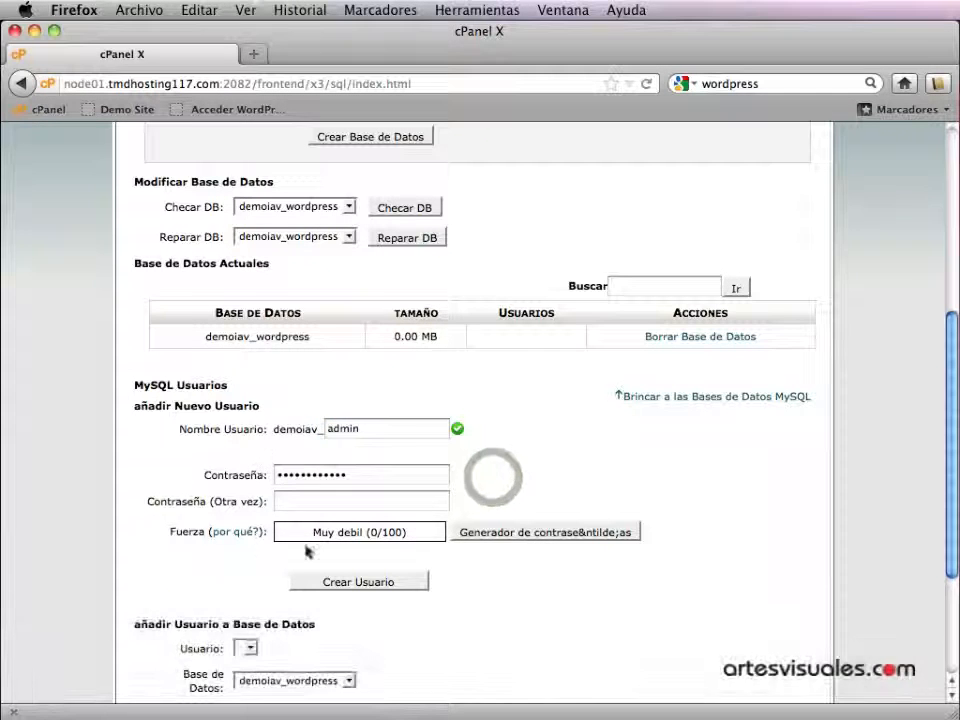
click(542, 536)
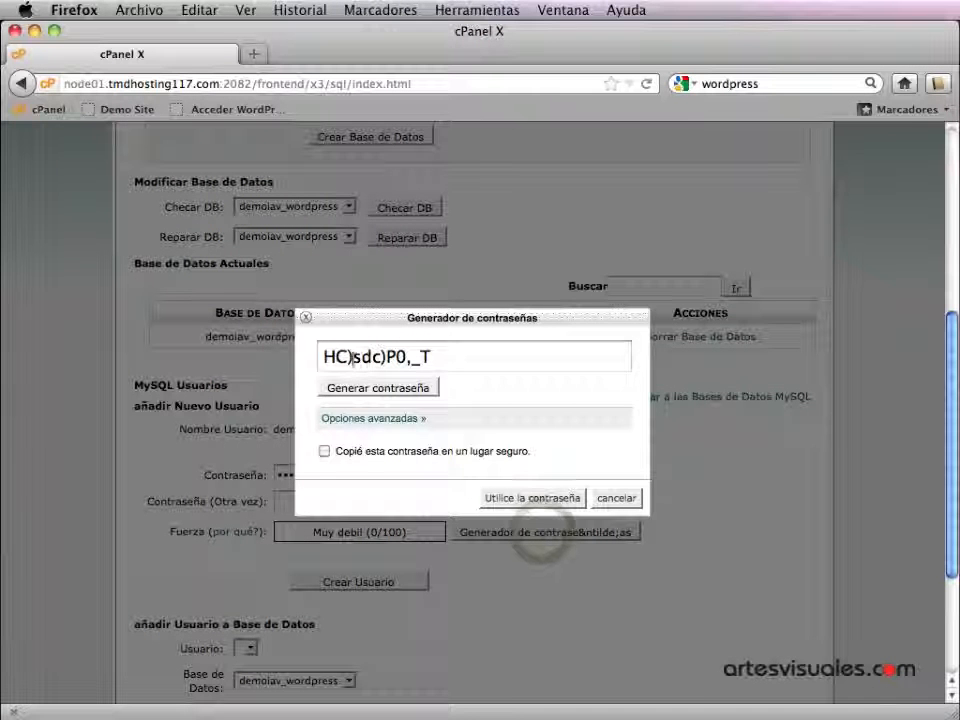
- Regenerate a password, copy it, confirm it was saved, and apply it to both password fields
click(388, 392)
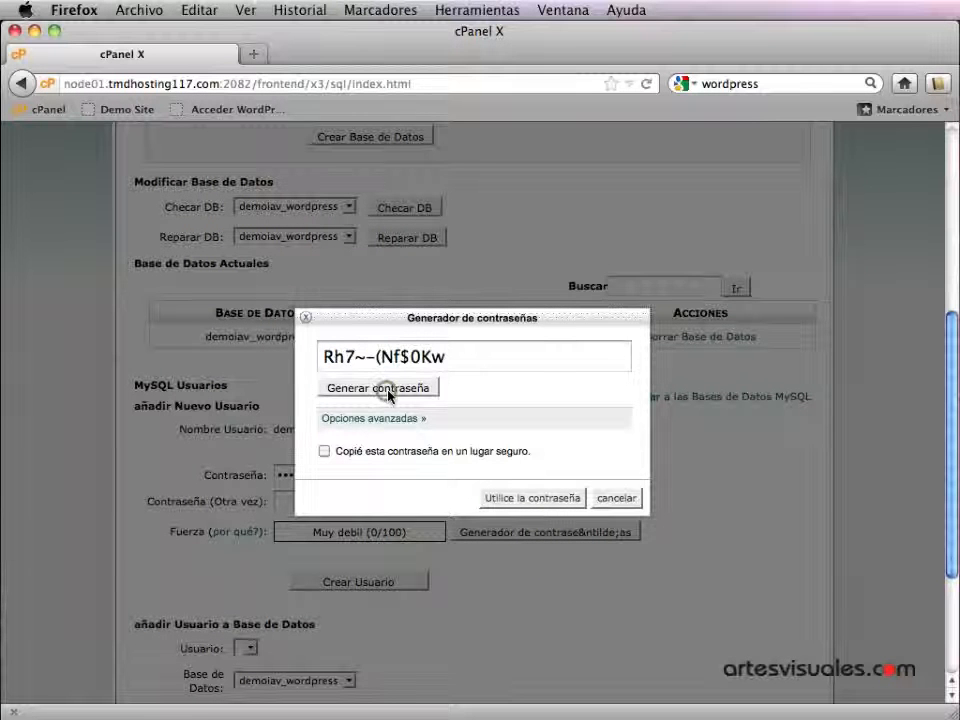
click(392, 390)
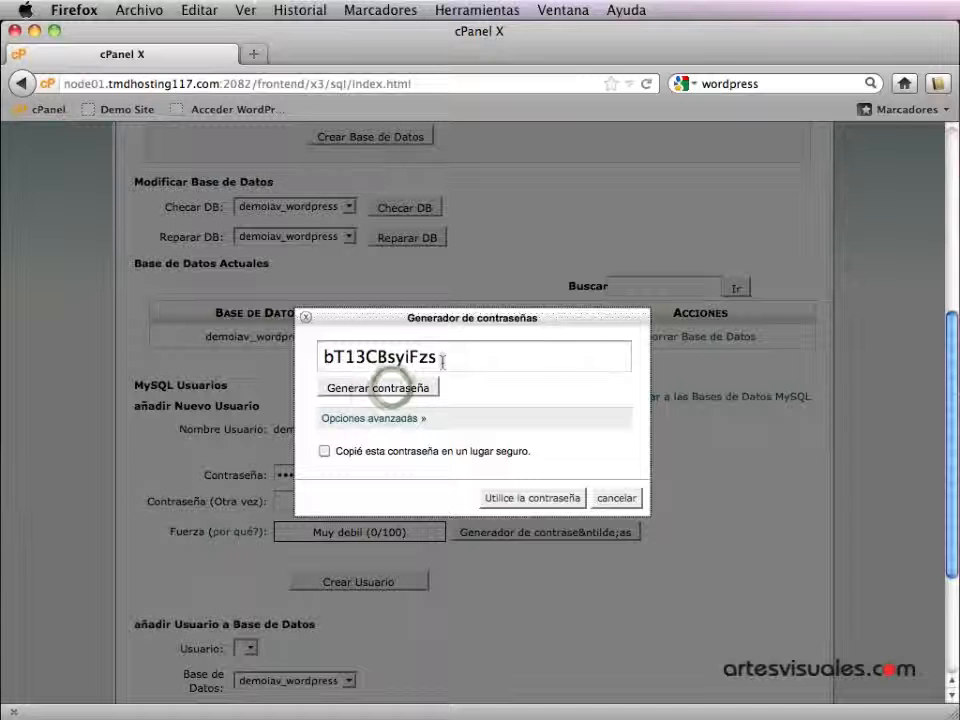
drag(451, 358, 323, 362)
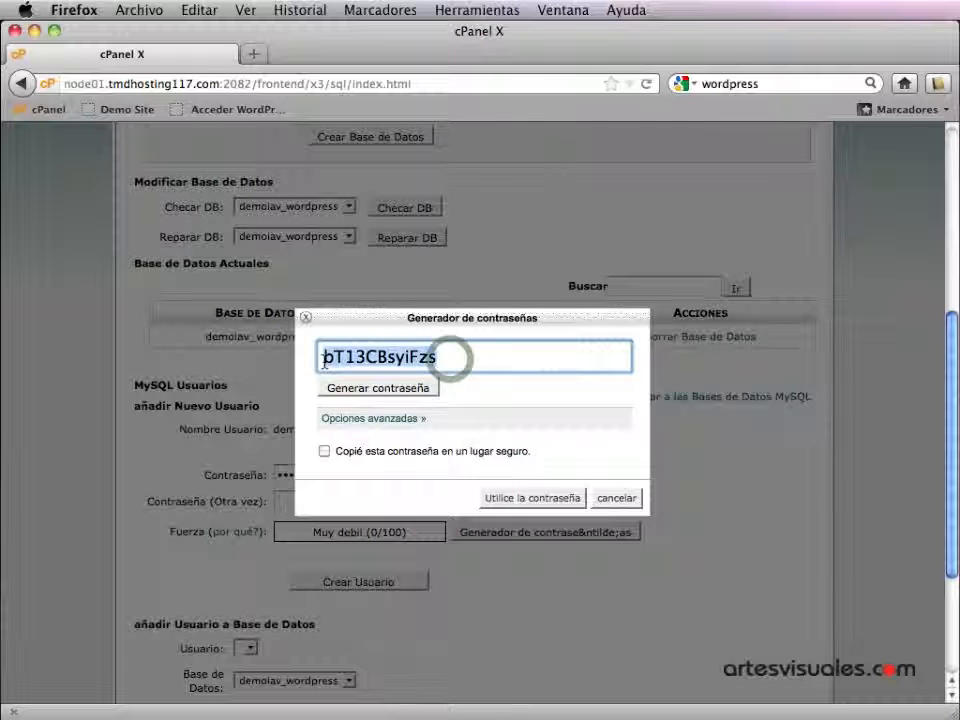
key(super+c)
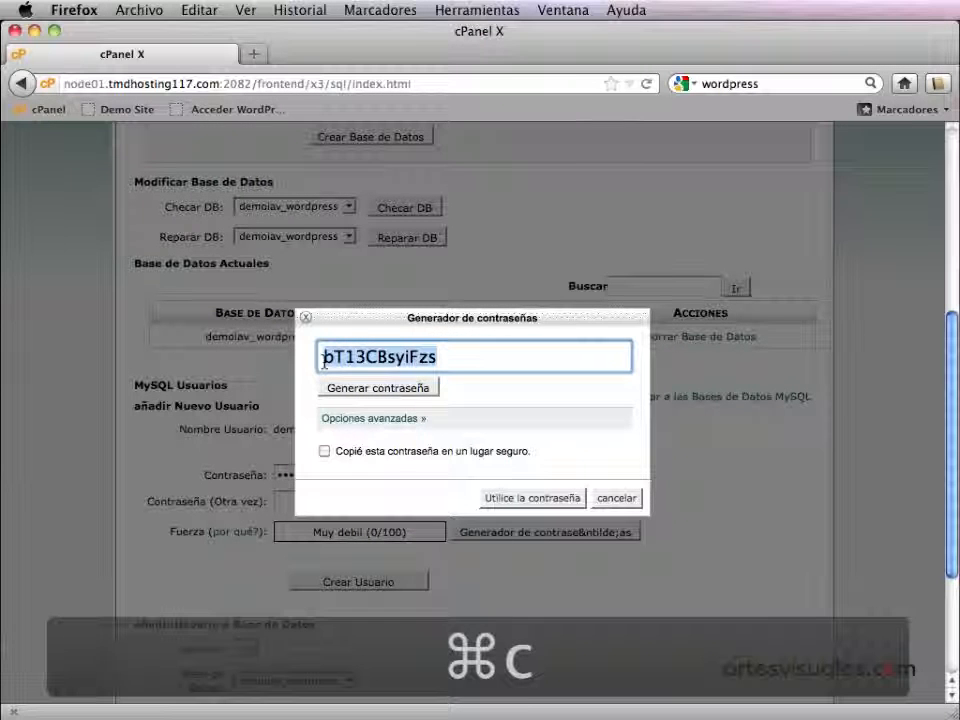
click(363, 458)
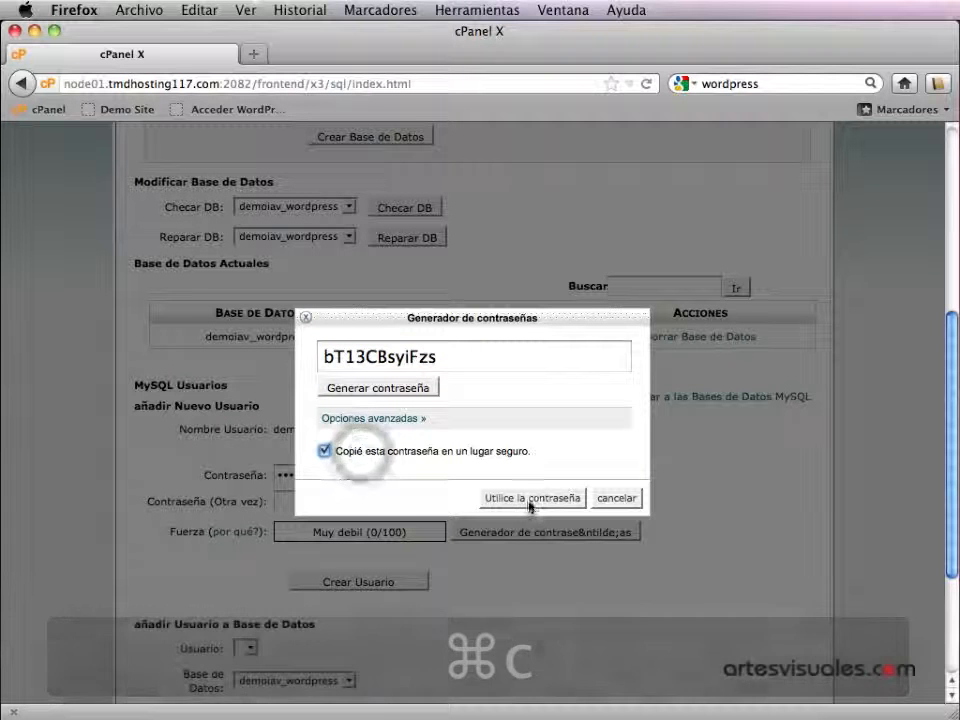
click(530, 498)
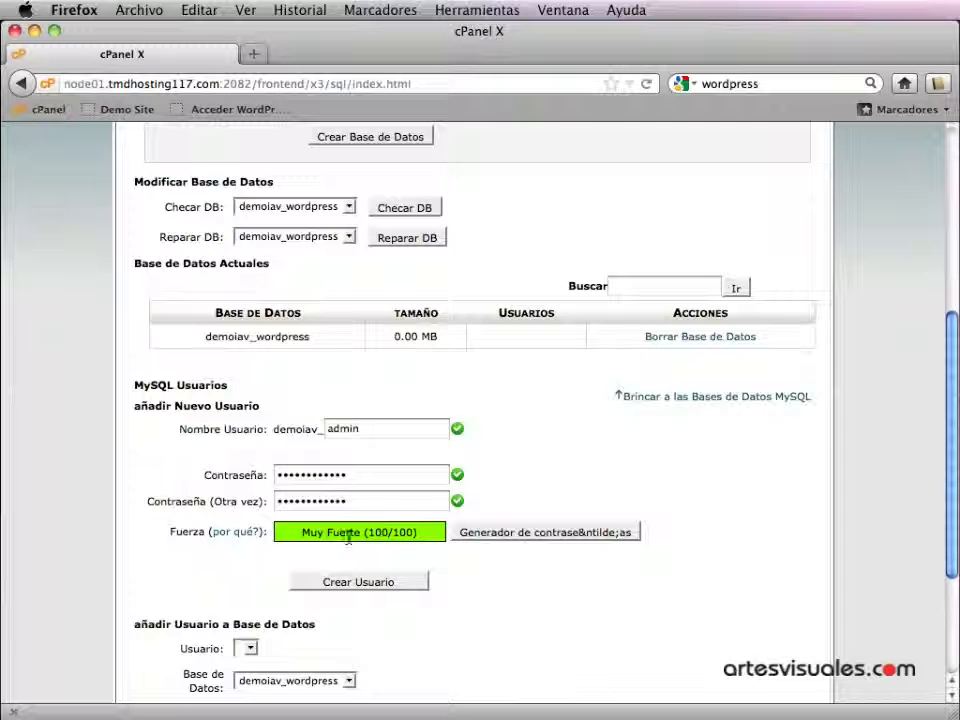
- Create MySQL user demoiav_admin, then copy its full name from the 'Added user' message
click(337, 584)
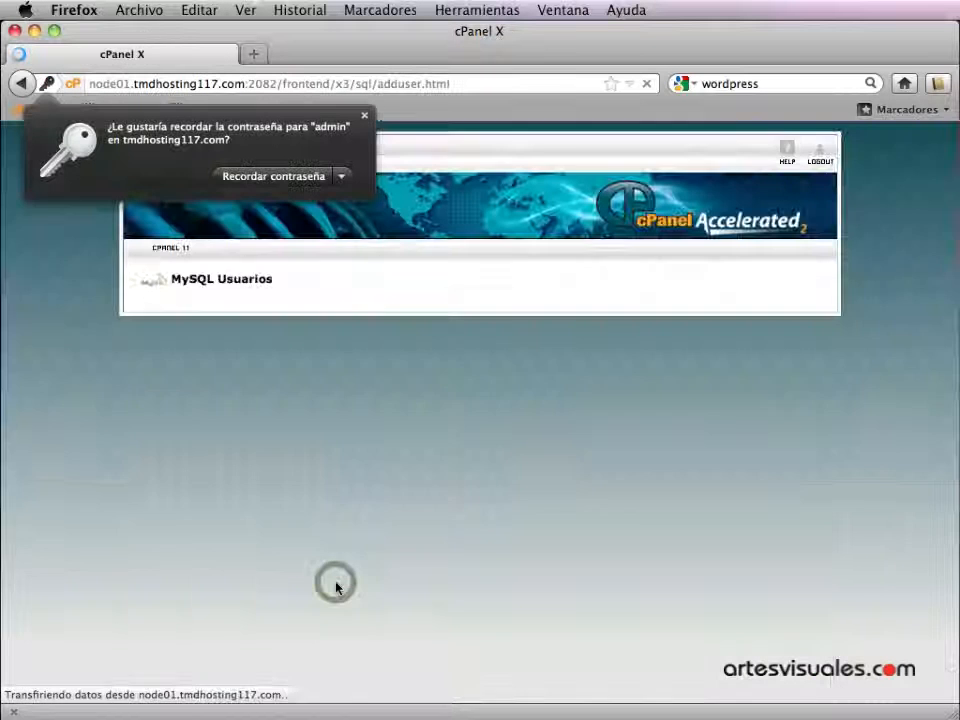
click(365, 119)
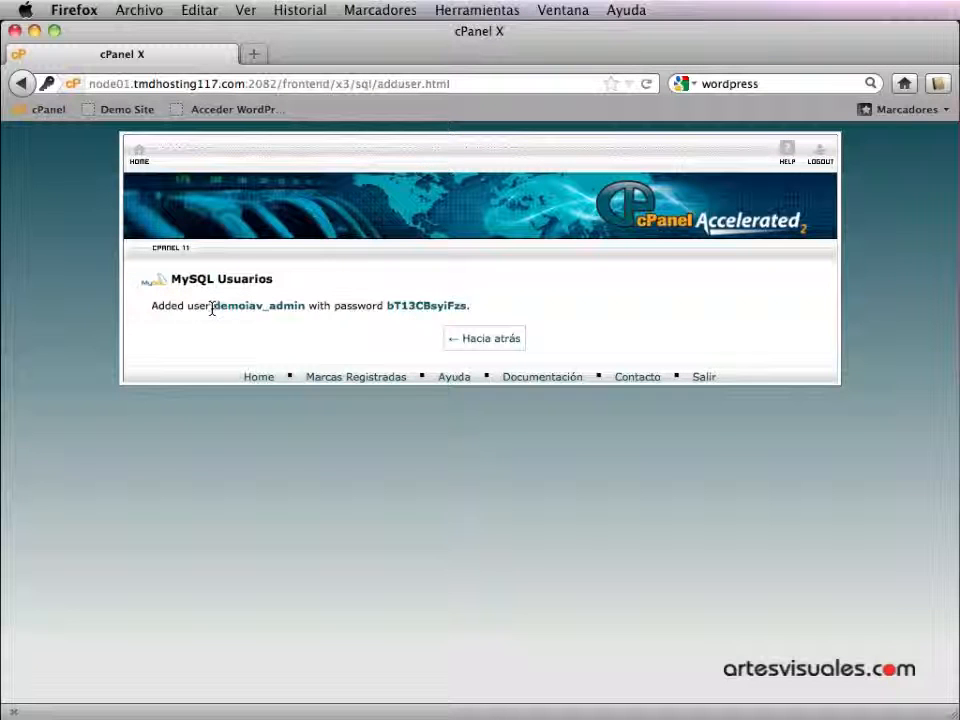
drag(212, 310, 302, 311)
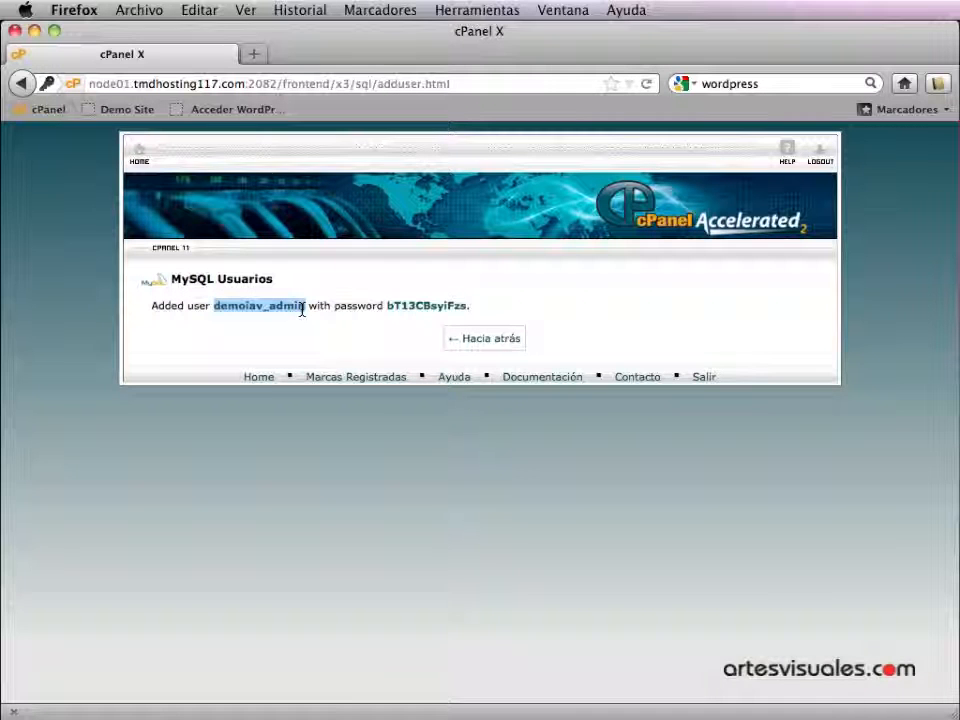
key(super+c)
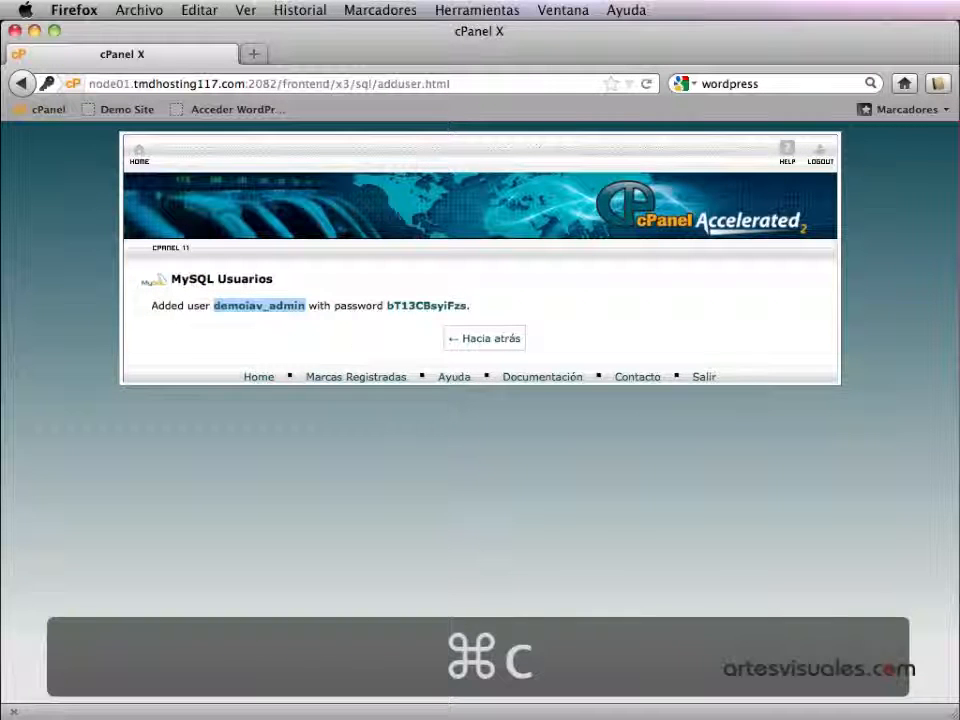
key(super+Tab)
- Paste demoiav_admin after 'Usuario:' in the notes
click(362, 407)
key(super+v)
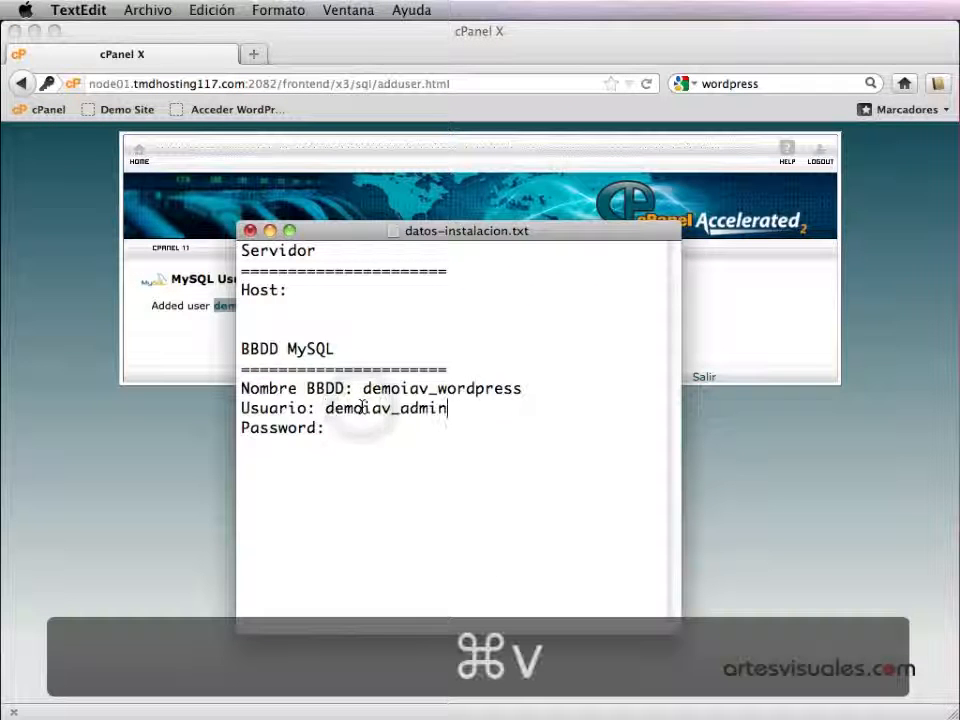
click(775, 504)
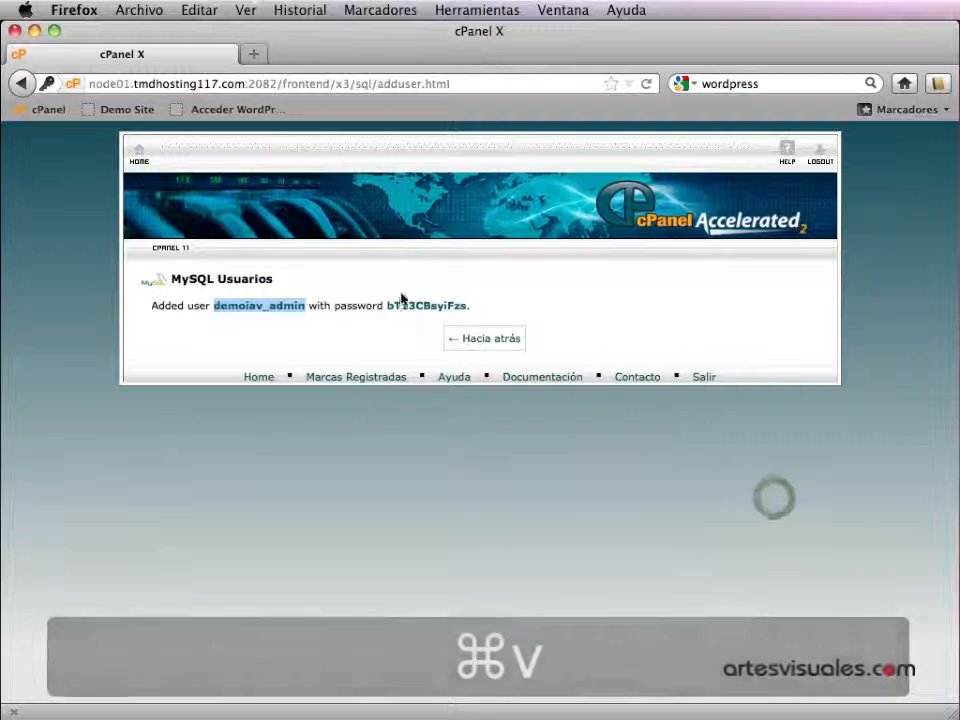
- Copy the generated password from cPanel and paste it after 'Password:' in the notes
drag(390, 305, 464, 305)
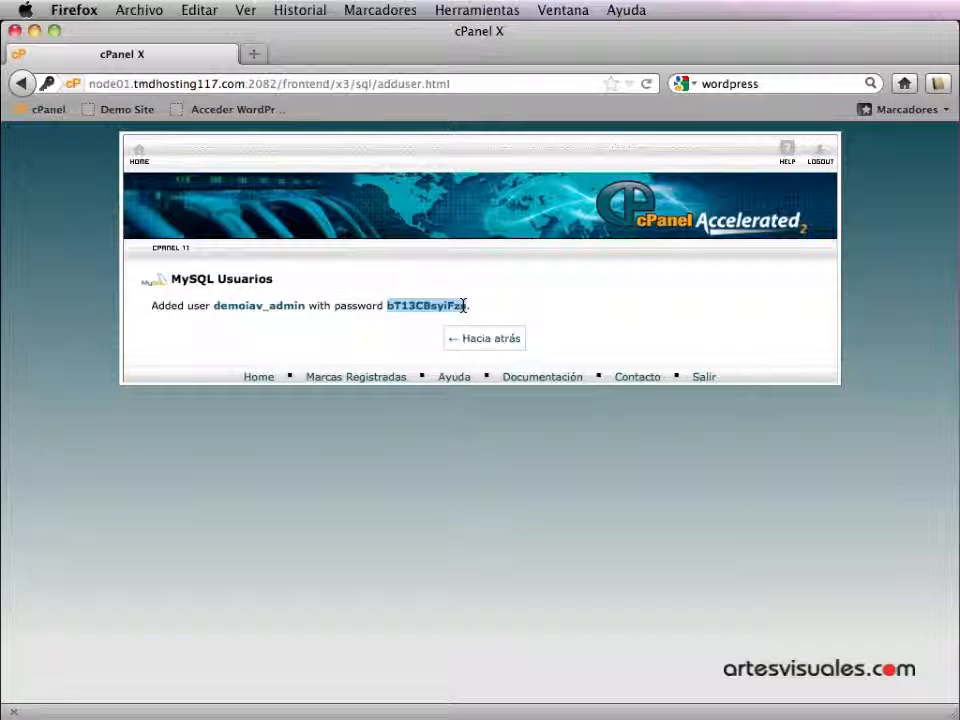
key(super+c)
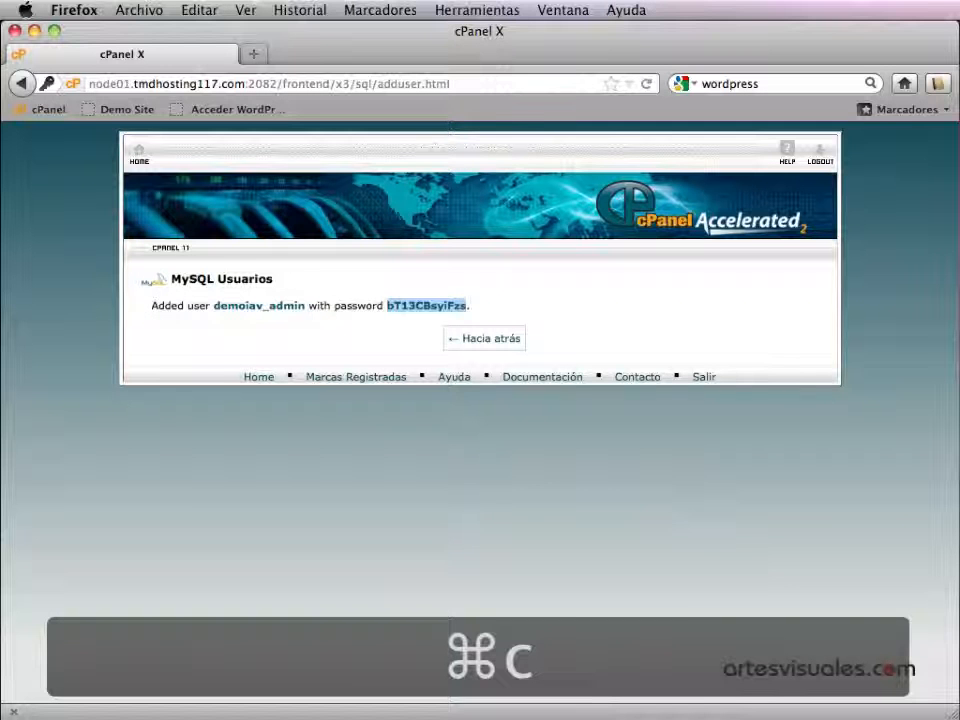
key(super+Tab)
click(388, 436)
key(super+v)
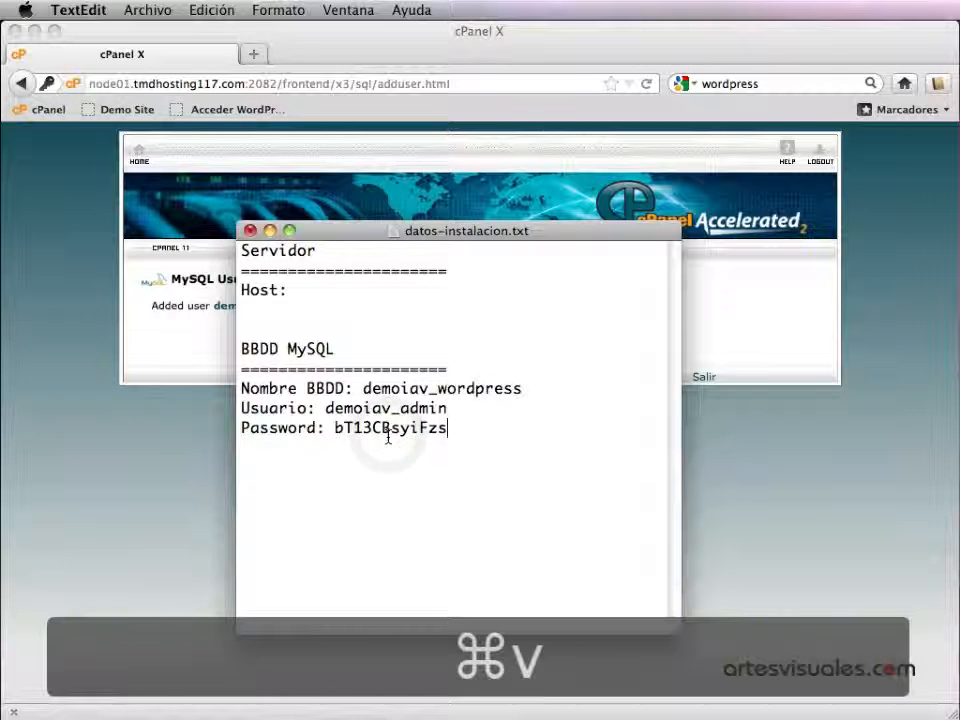
click(743, 460)
click(463, 343)
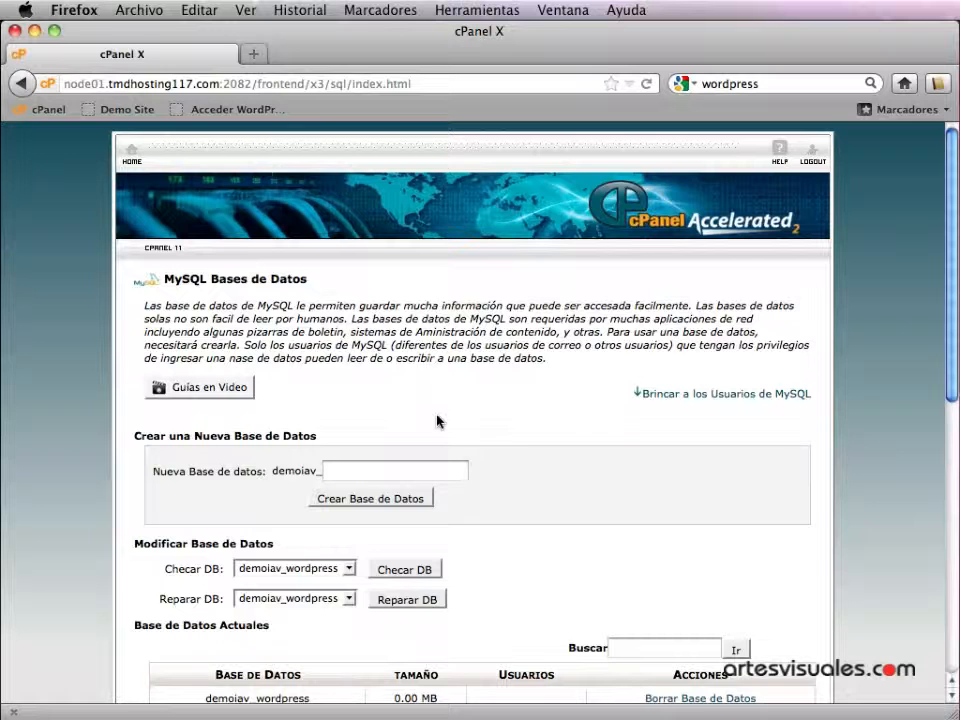
- Scroll the MySQL page down to the 'añadir Usuario a Base de Datos' section
scroll(437, 421, down, 4)
scroll(438, 420, down, 2)
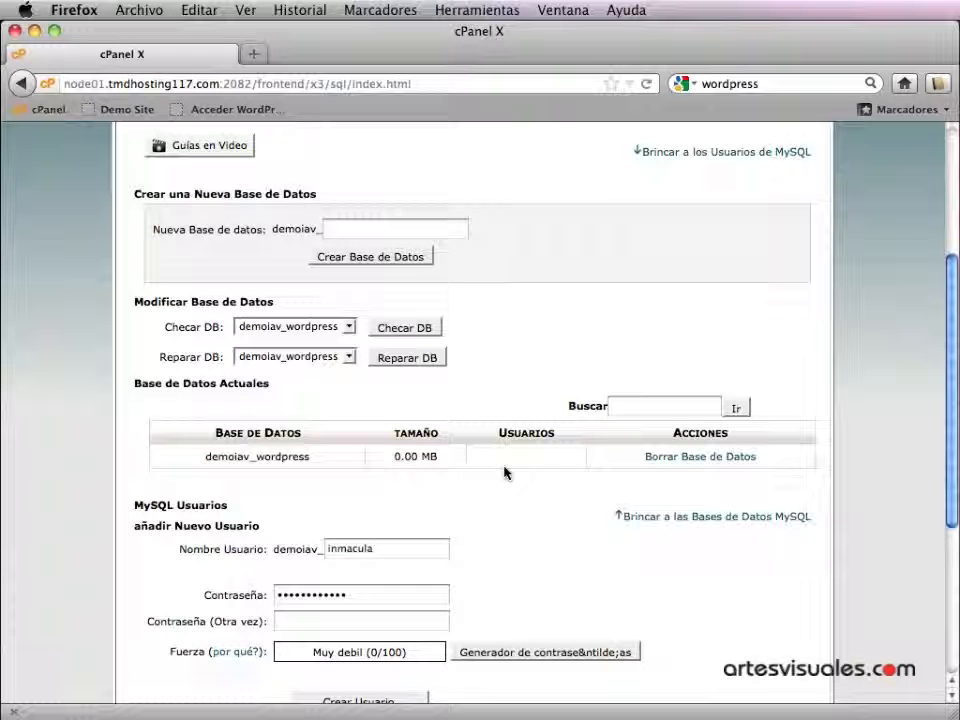
scroll(392, 472, down, 5)
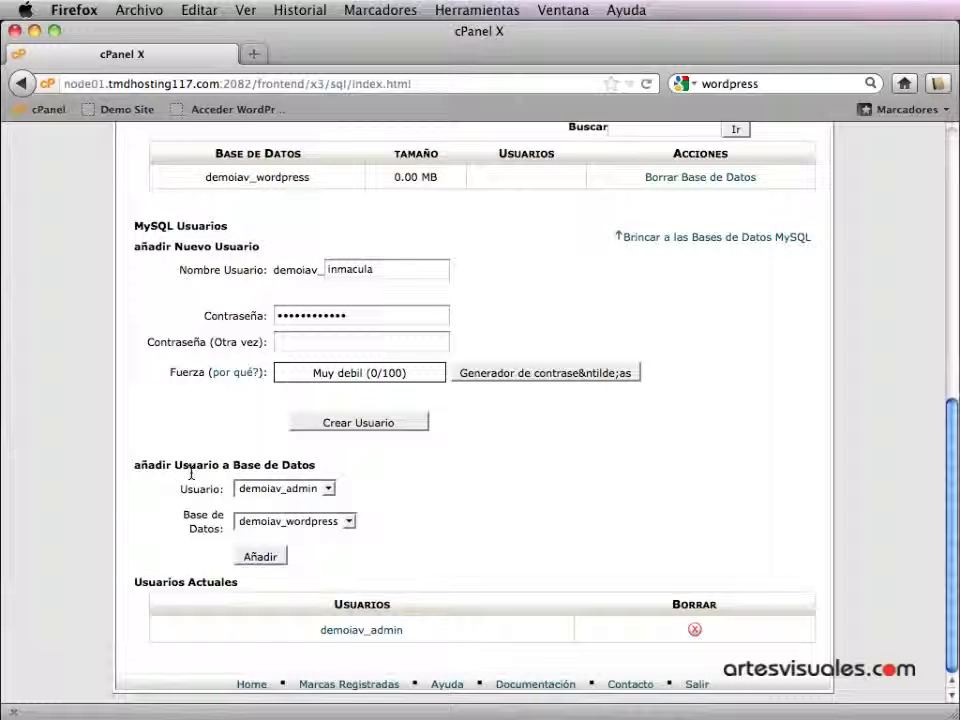
- Add user demoiav_admin to the demoiav_wordpress database to reach its privilege settings
click(331, 489)
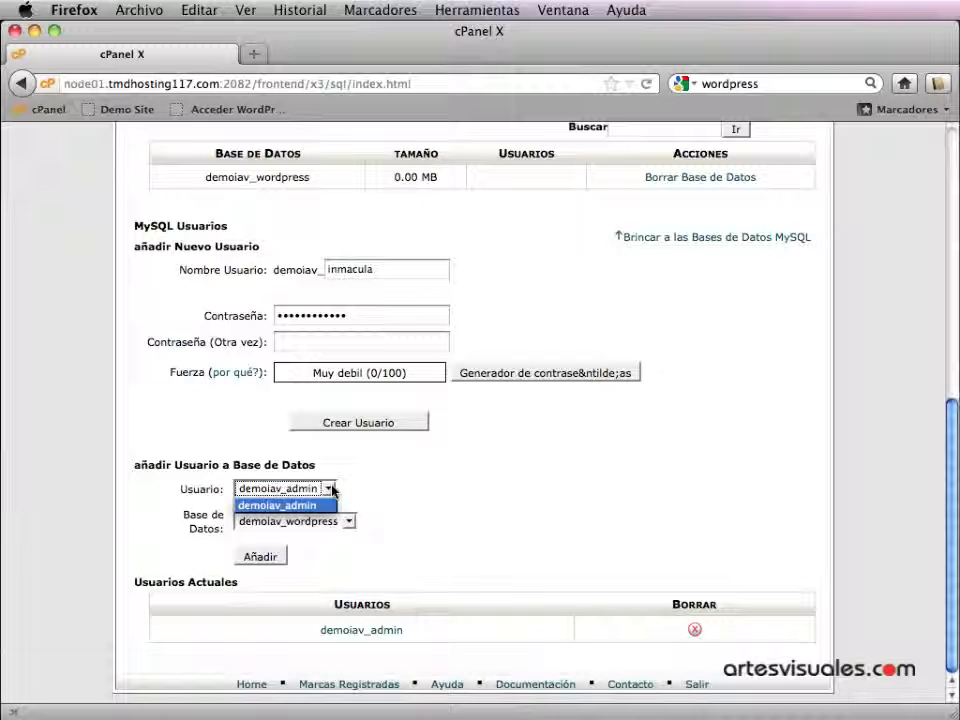
click(331, 489)
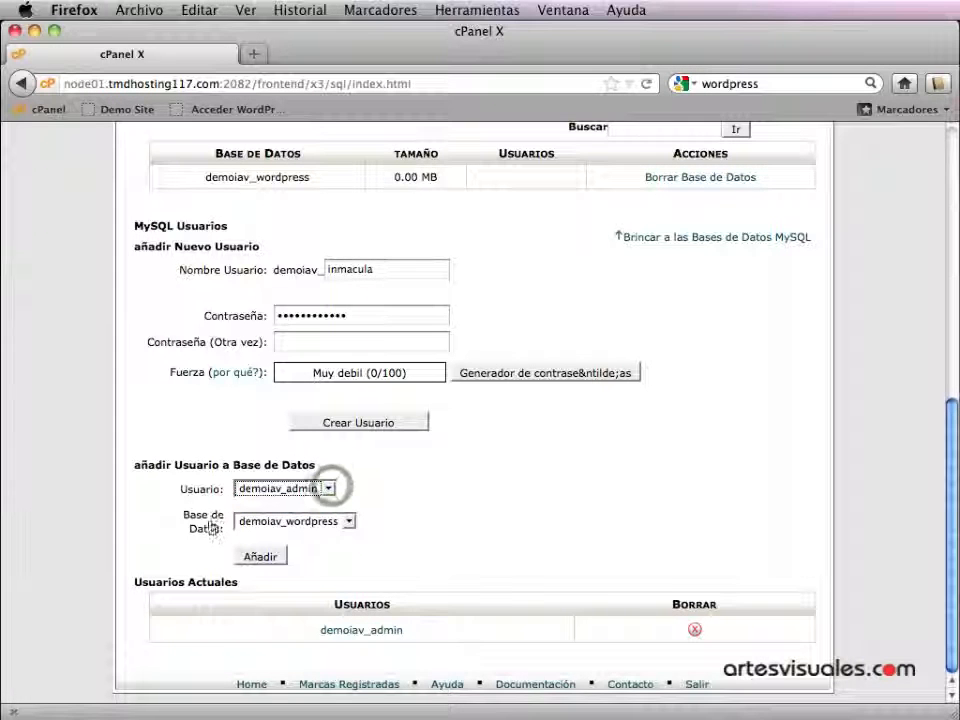
click(350, 522)
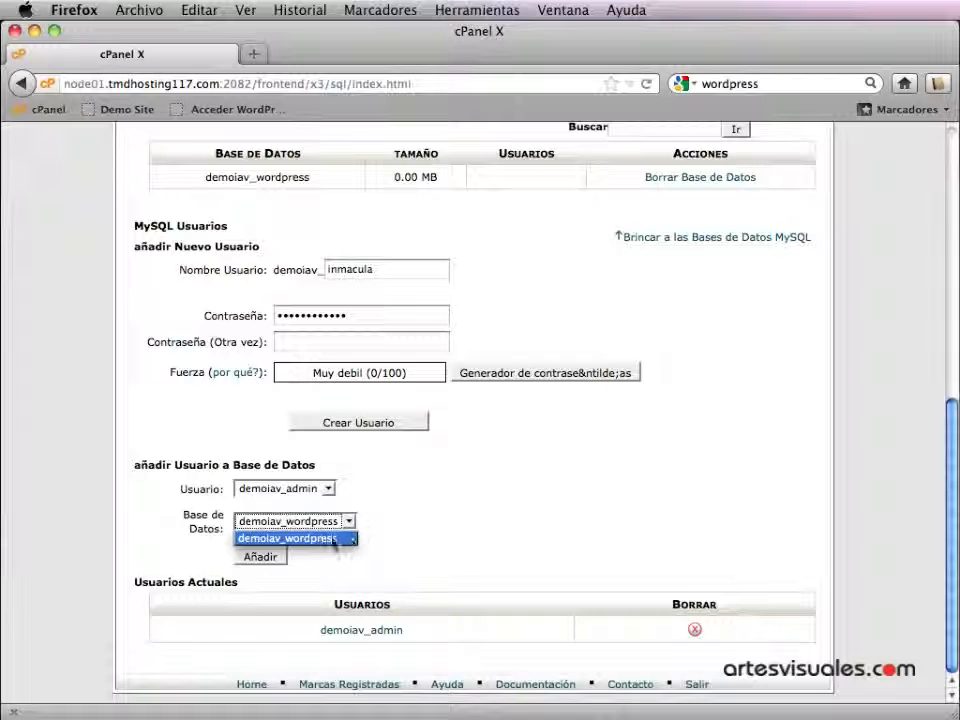
click(391, 542)
click(257, 560)
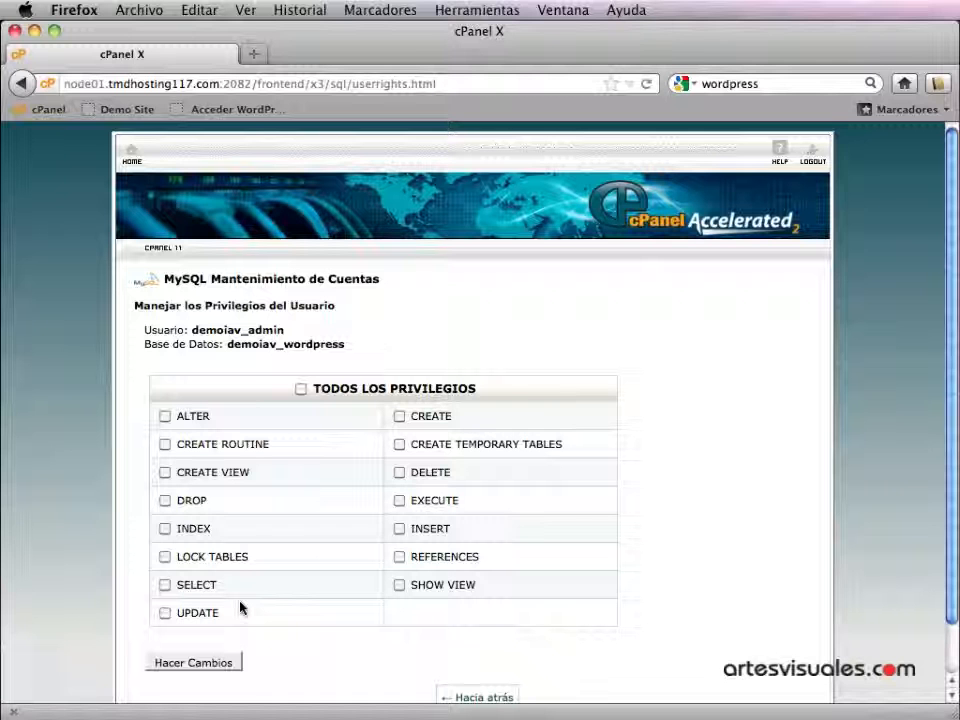
- Grant demoiav_admin ALL PRIVILEGES on demoiav_wordpress and apply the changes
click(301, 390)
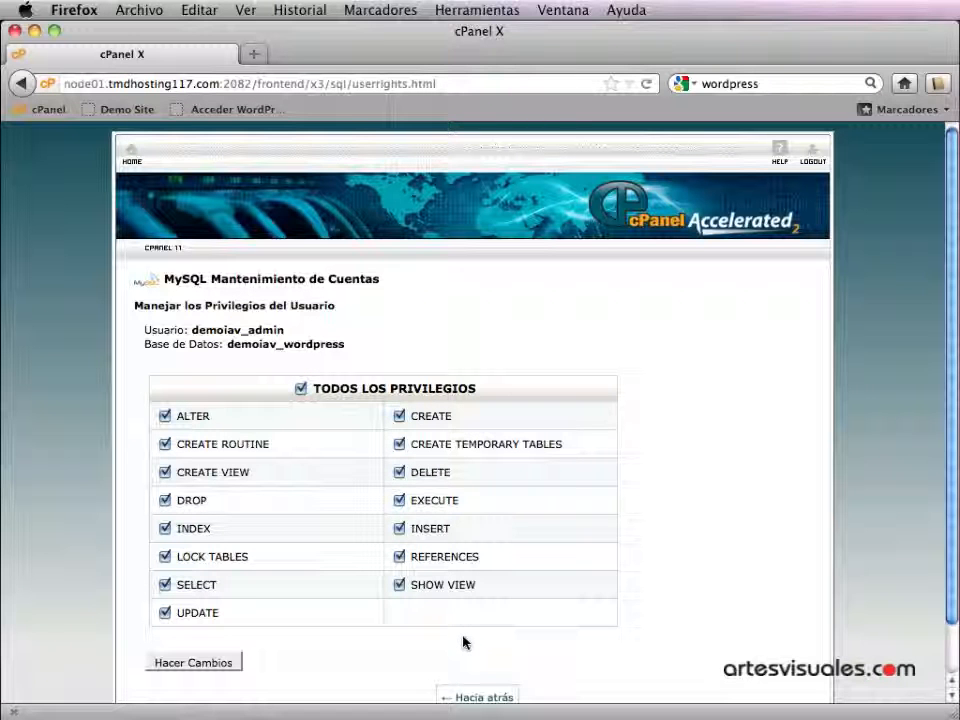
click(190, 664)
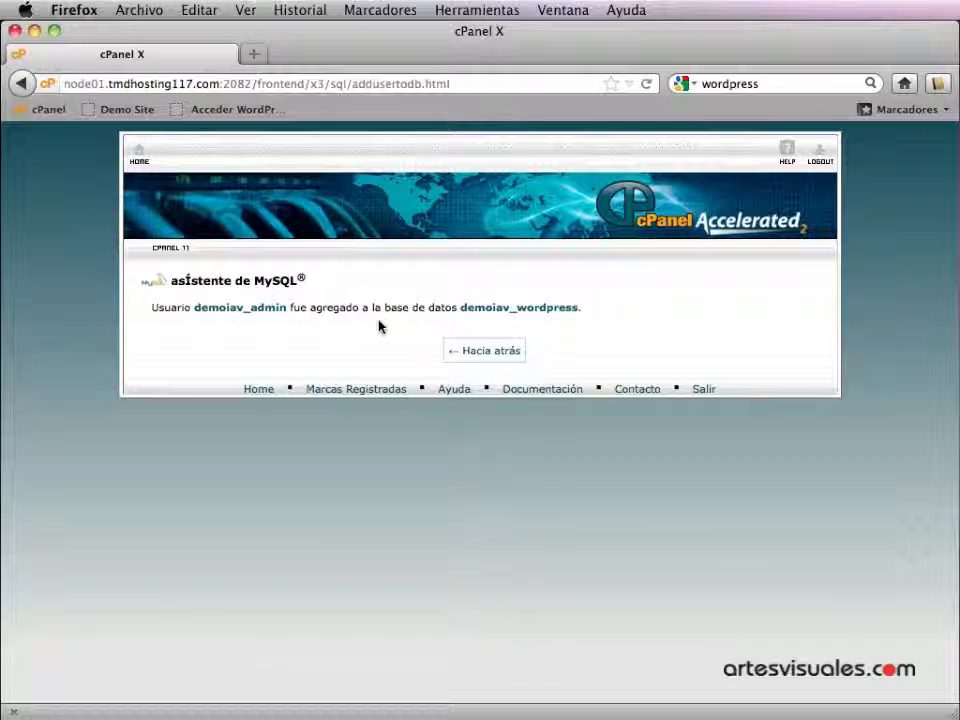
- Confirm demoiav_wordpress lists demoiav_admin in Current Databases, then return to datos-instalacion.txt
click(502, 352)
scroll(480, 400, down, 5)
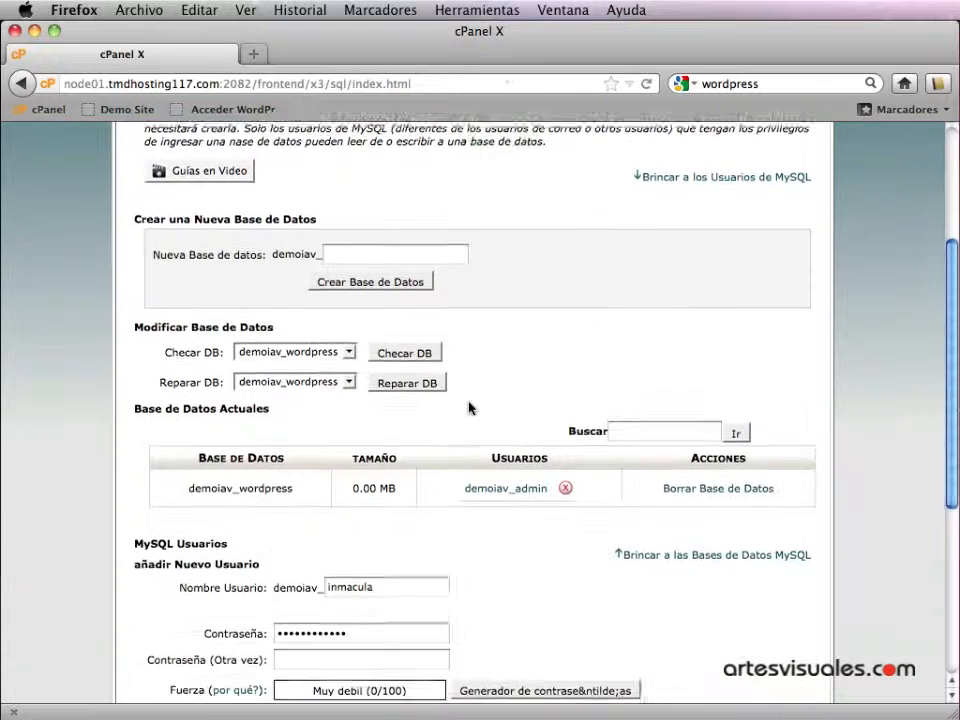
scroll(469, 407, down, 1)
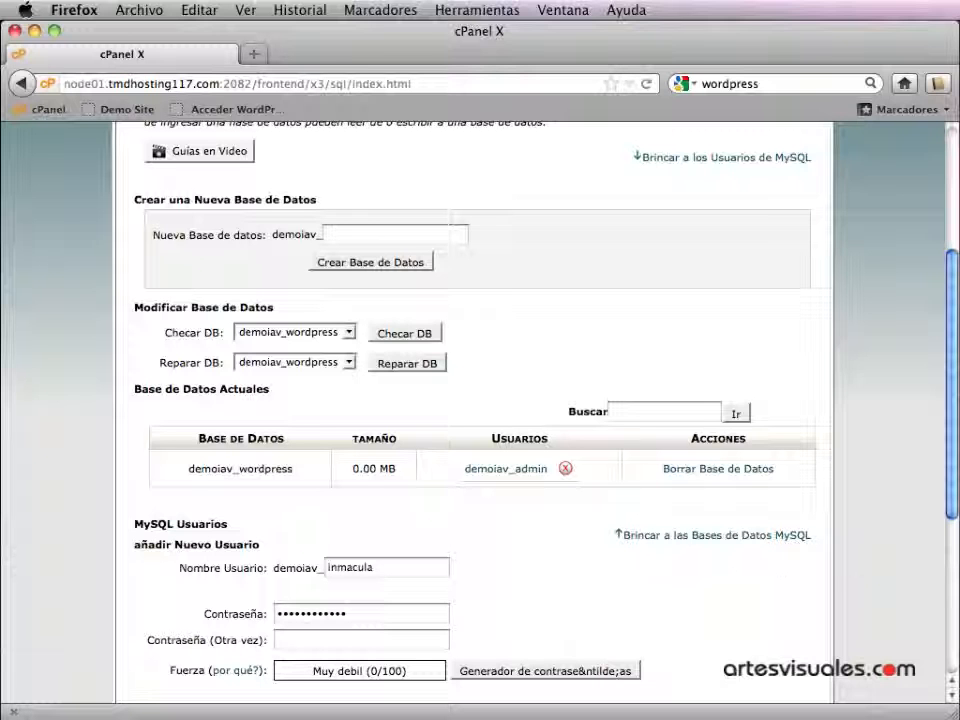
key(super+Tab)
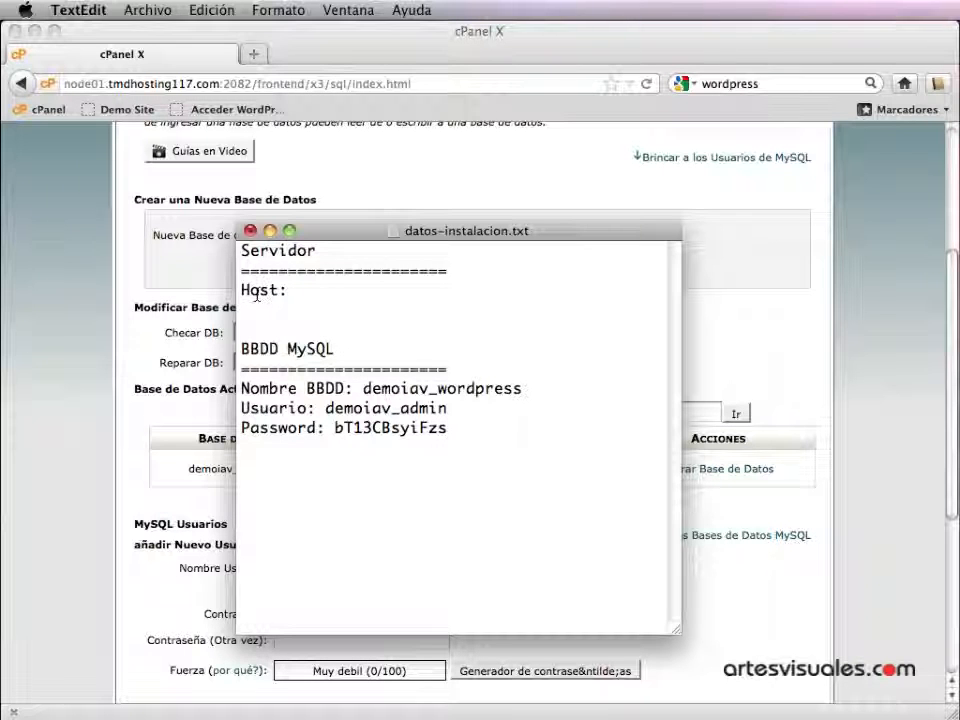
- Enter 'localhost' after the Host label in datos-instalacion.txt
click(291, 290)
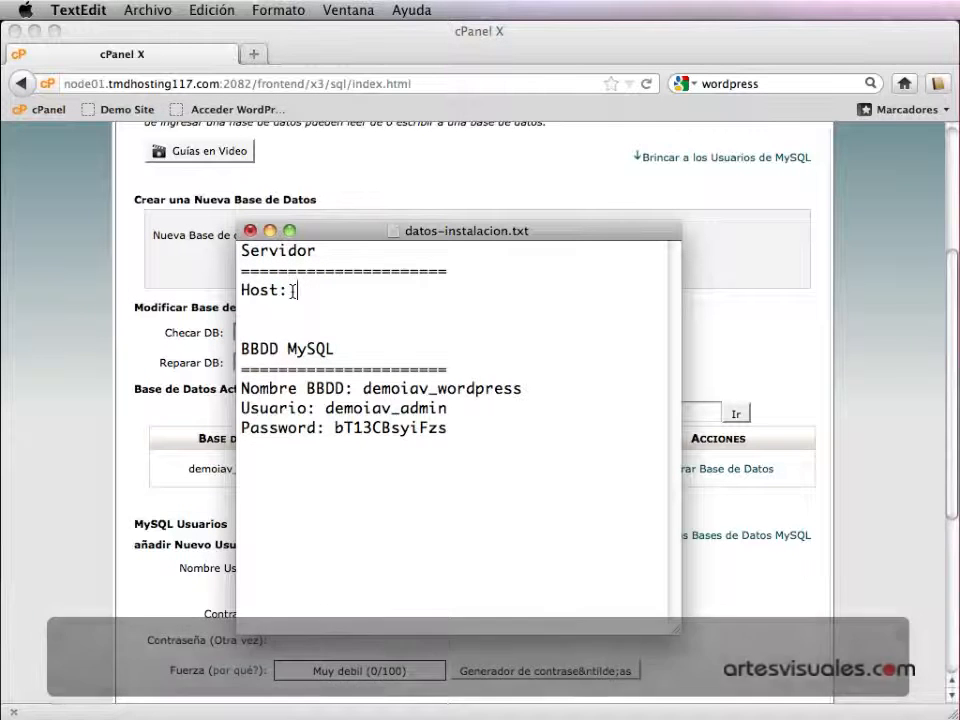
text(localhost)
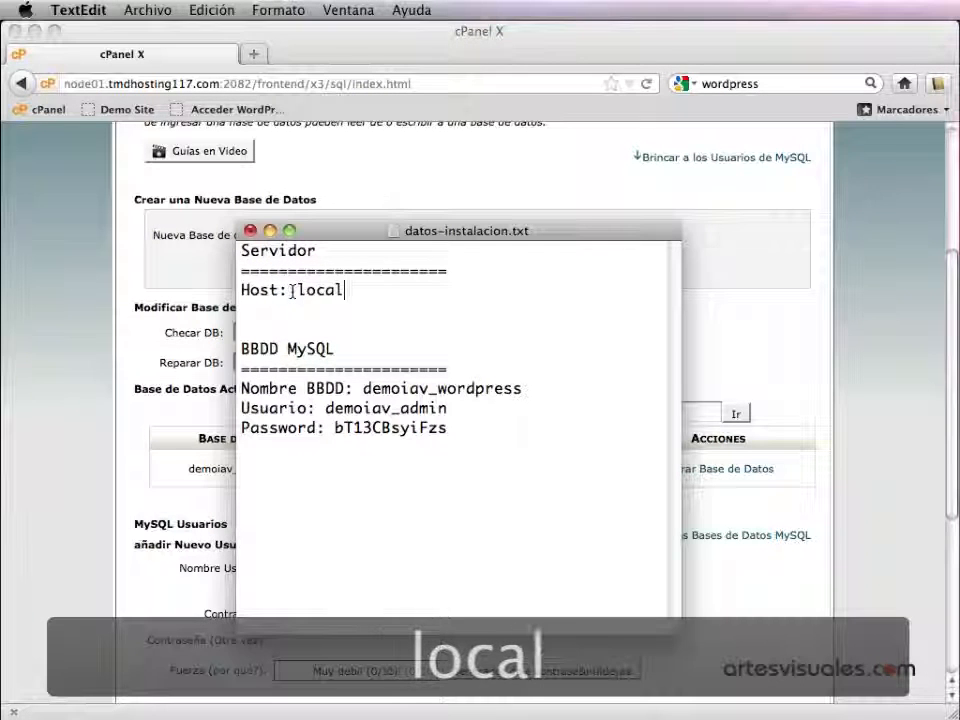